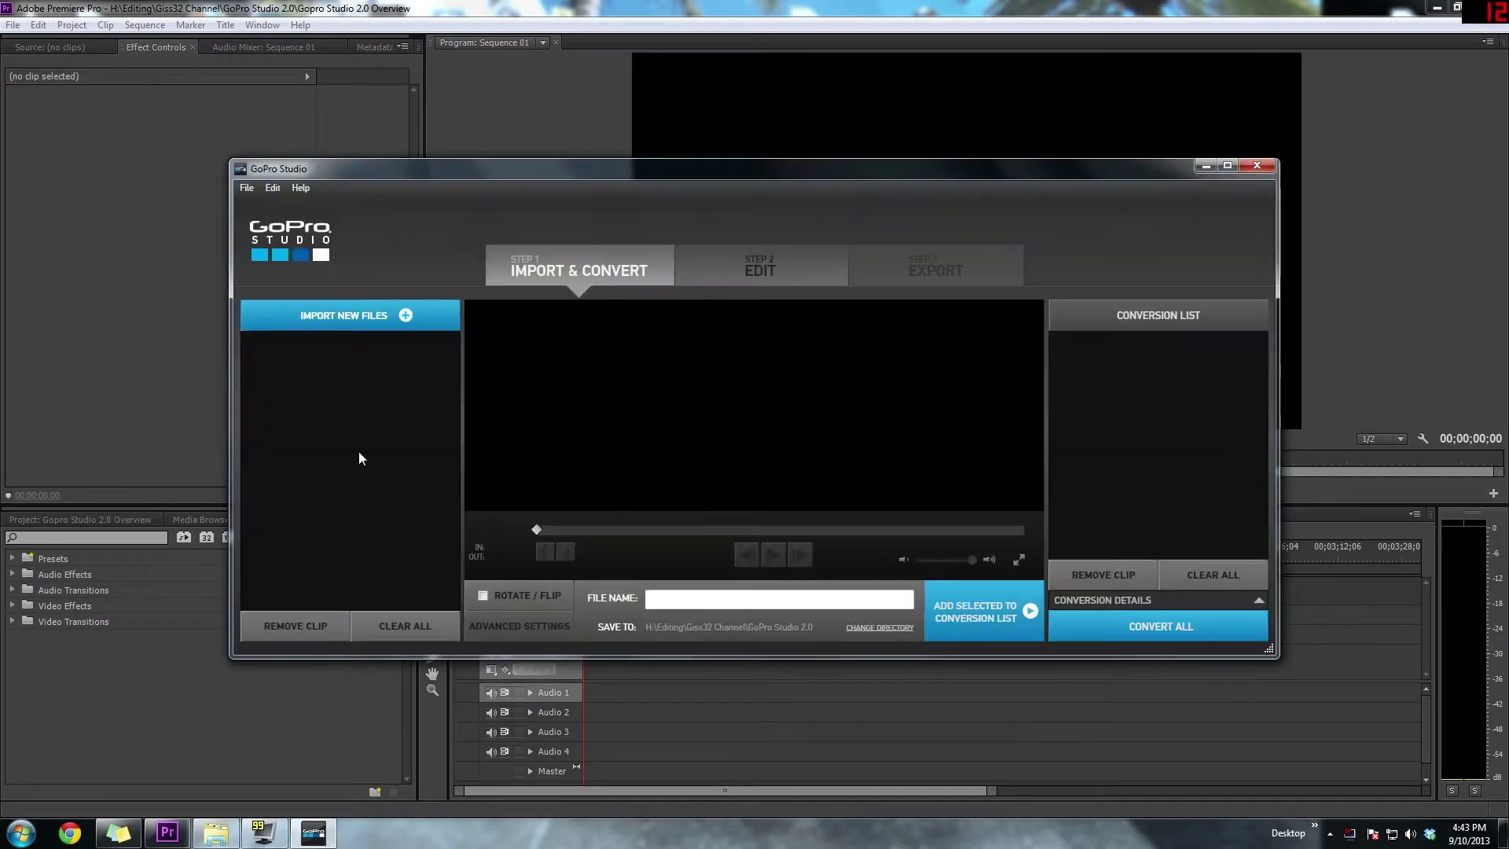
- Maximize the GoPro Studio window so it fills the screen
{"action": "double_click", "coordinate": [698, 168]}
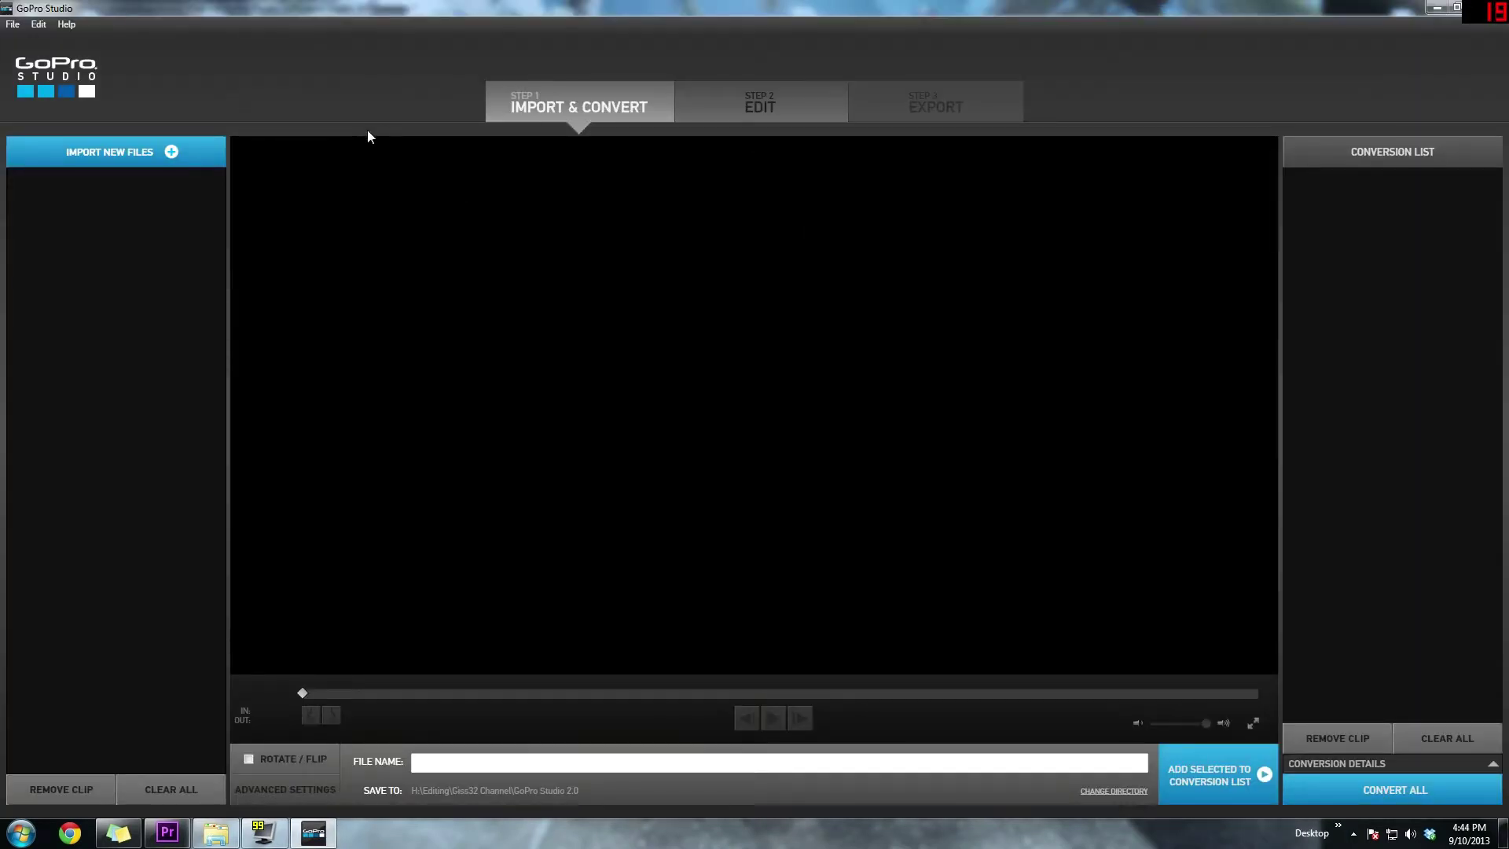
- Create a new edit from the Dubstep Baby template and play its timeline through to the fifth clip
{"action": "left_click", "coordinate": [742, 100]}
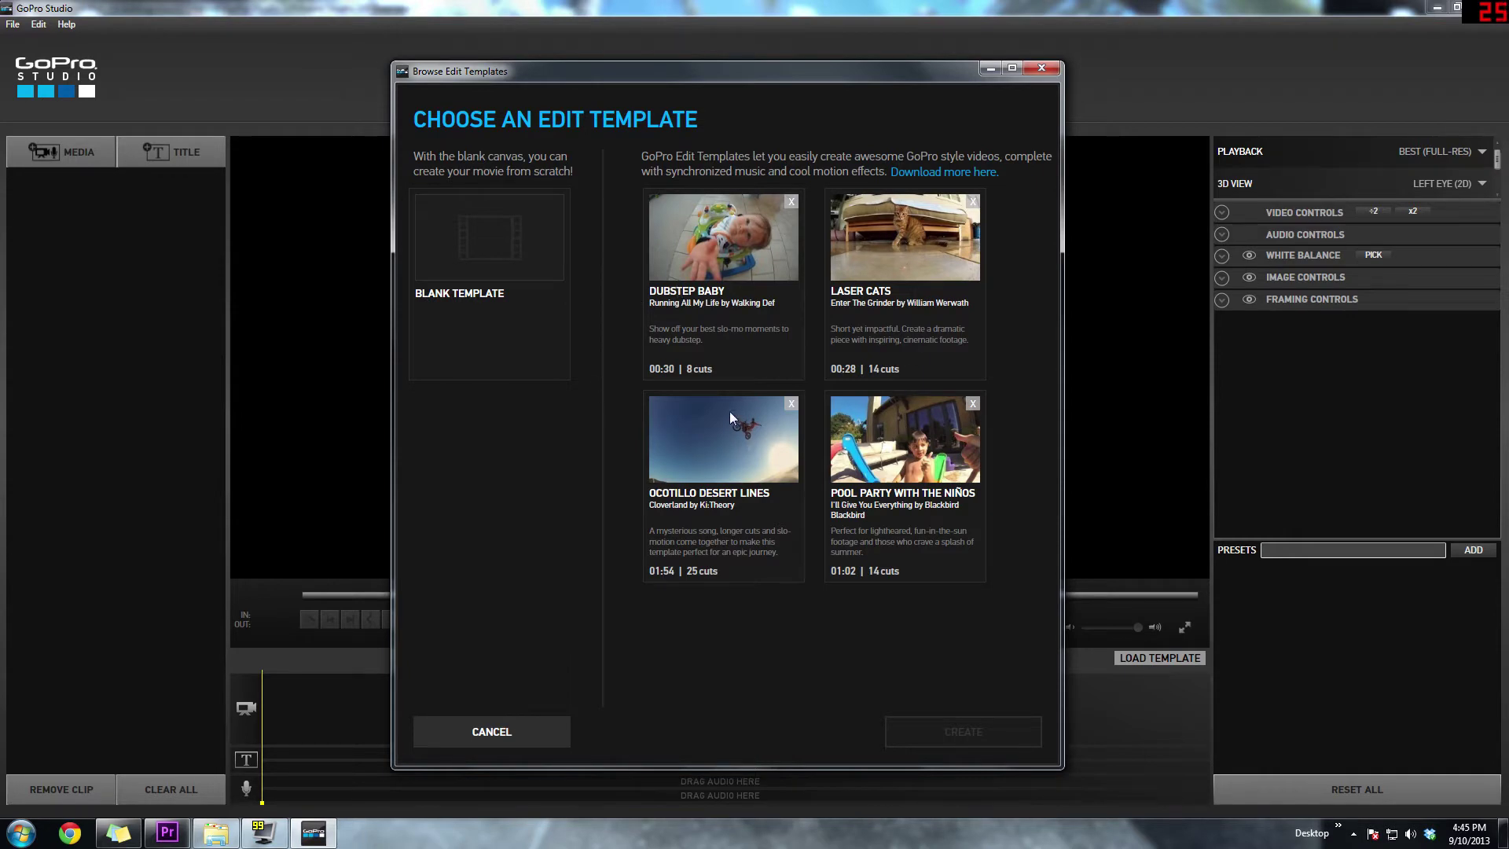
{"action": "left_click", "coordinate": [726, 248]}
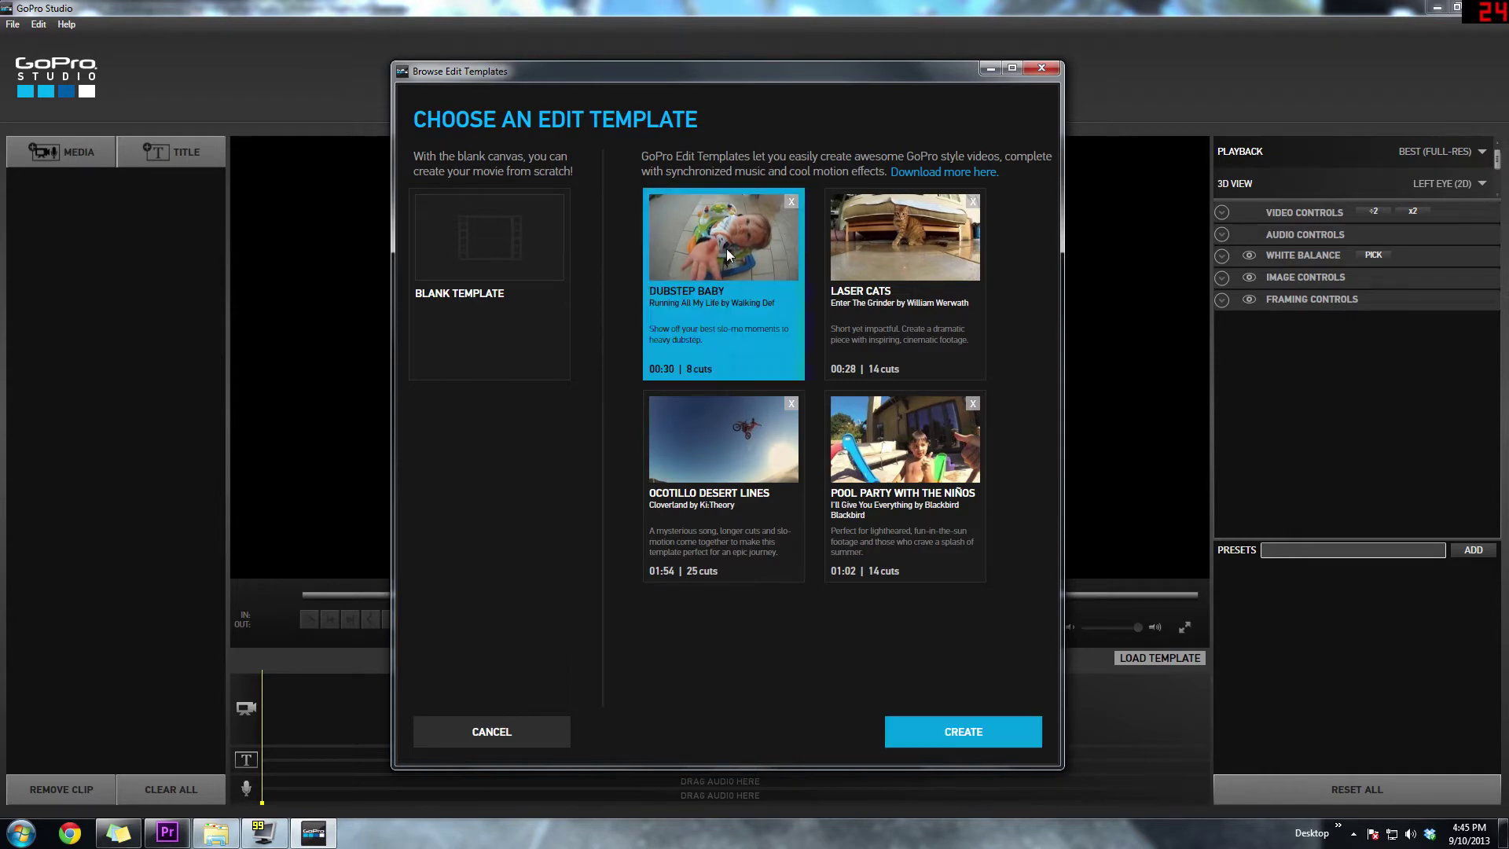
{"action": "left_click", "coordinate": [984, 741]}
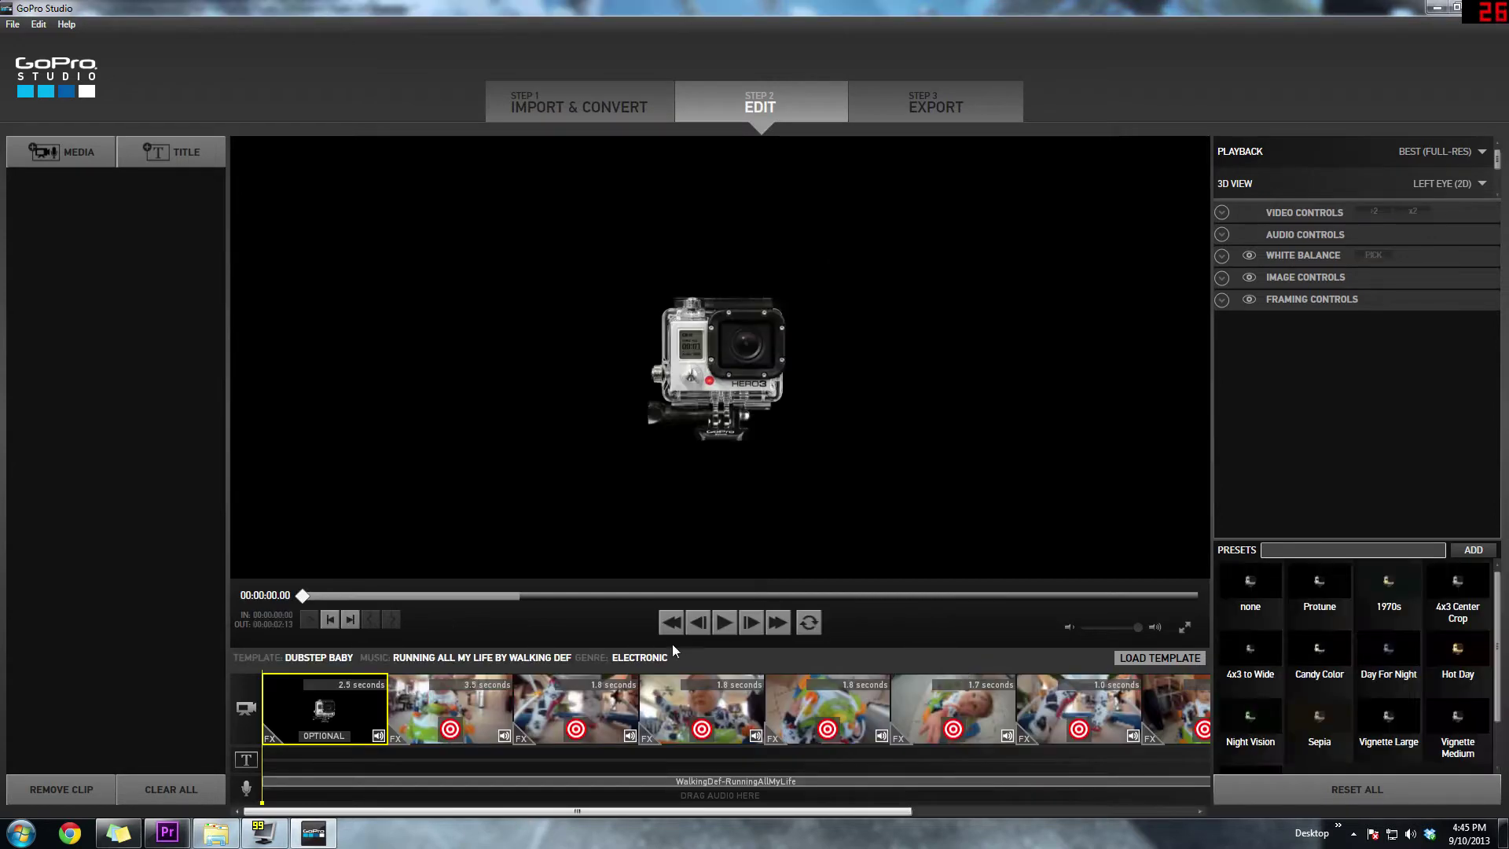
{"action": "left_click", "coordinate": [723, 623]}
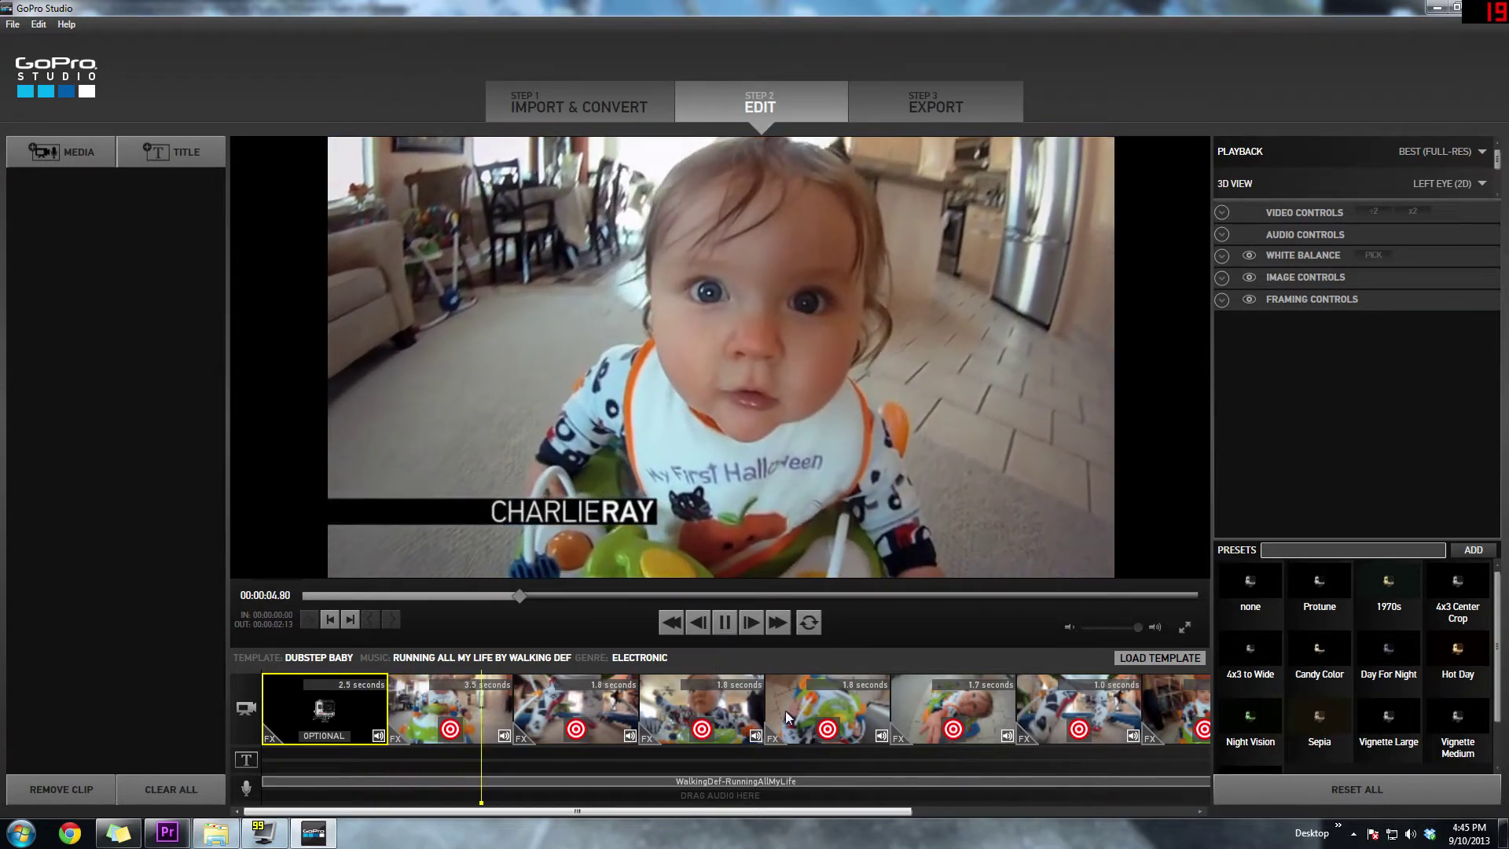
{"action": "left_click", "coordinate": [786, 684]}
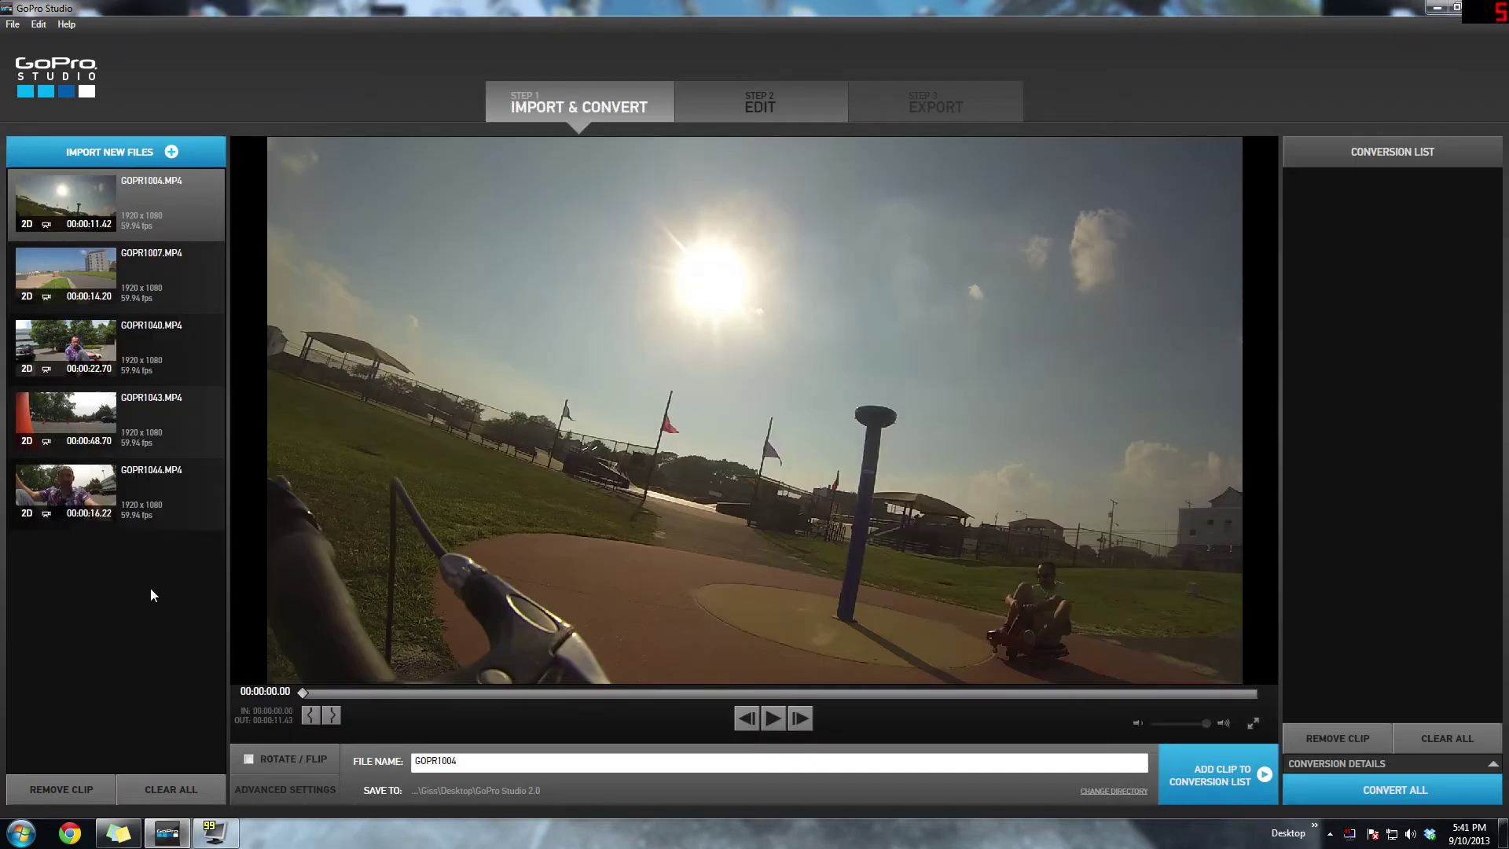
- Queue GOPR1004 and clips GOPR1007 through GOPR1044 for conversion, then convert them all
{"action": "left_click", "coordinate": [1210, 776]}
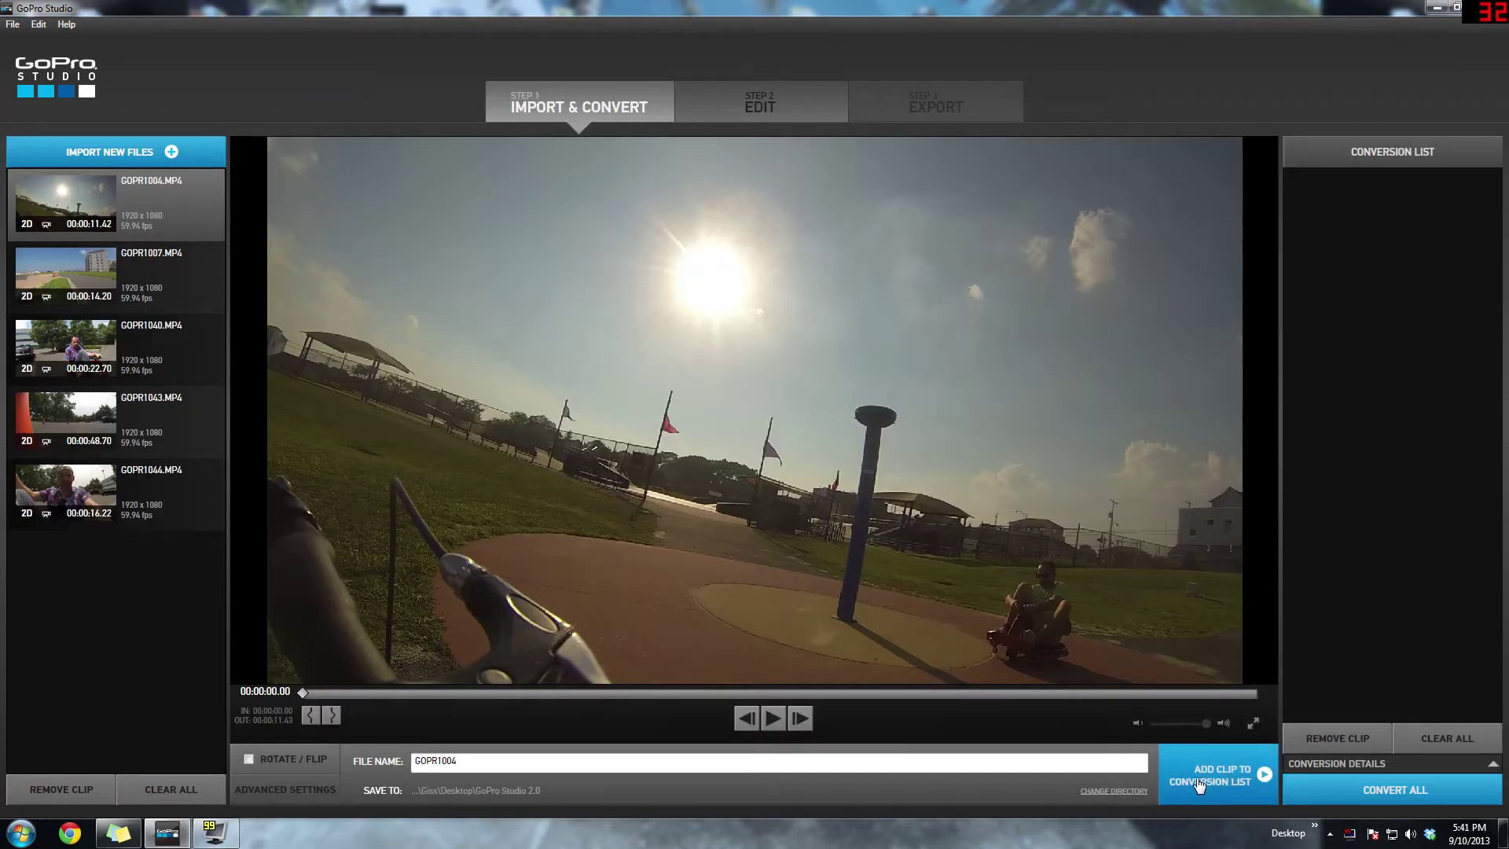
{"action": "left_click", "coordinate": [172, 311]}
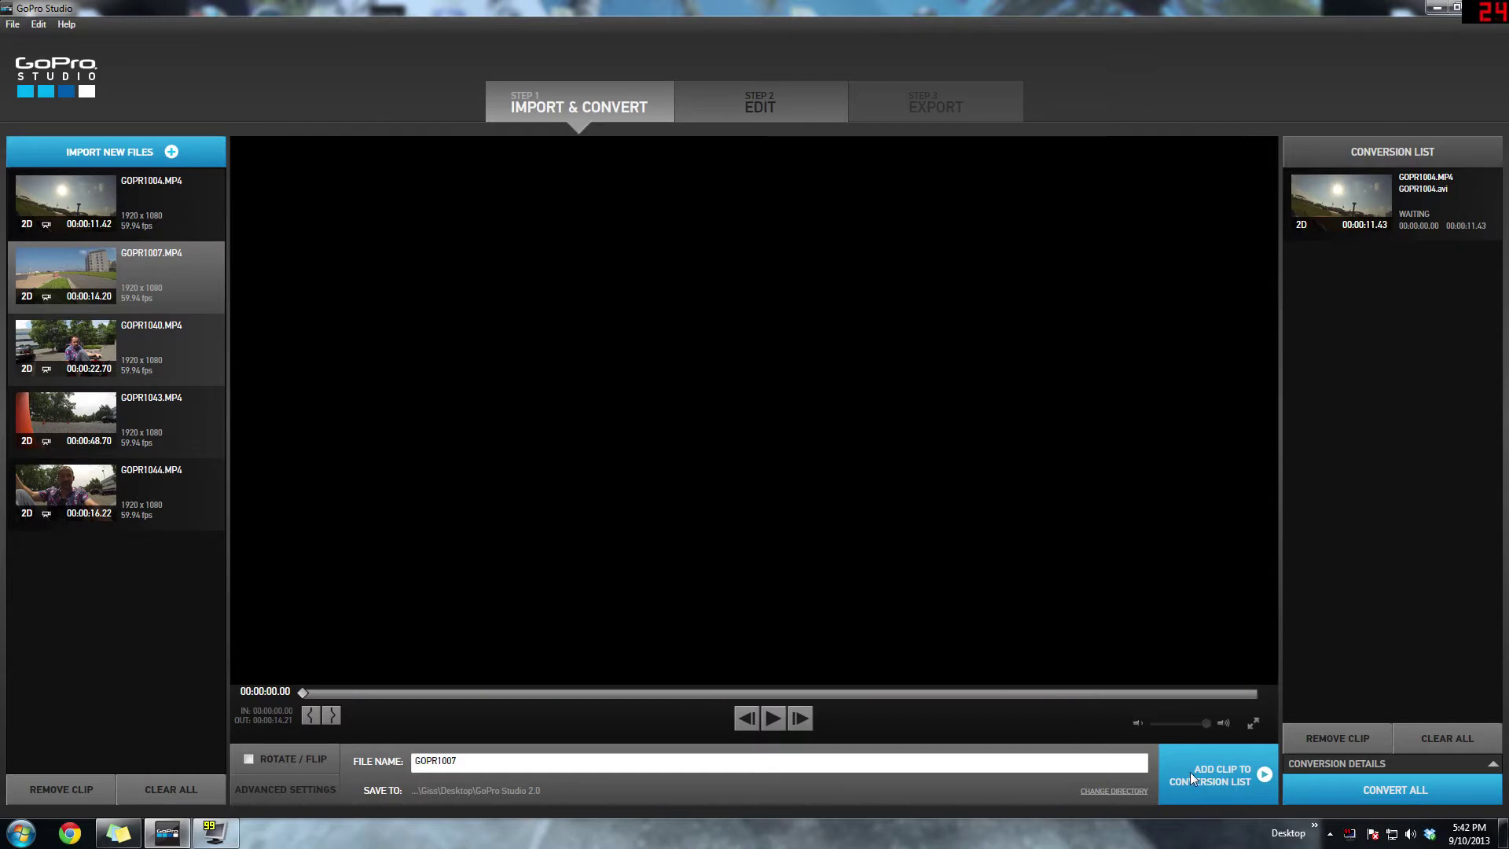
{"action": "key", "text": "shift+End"}
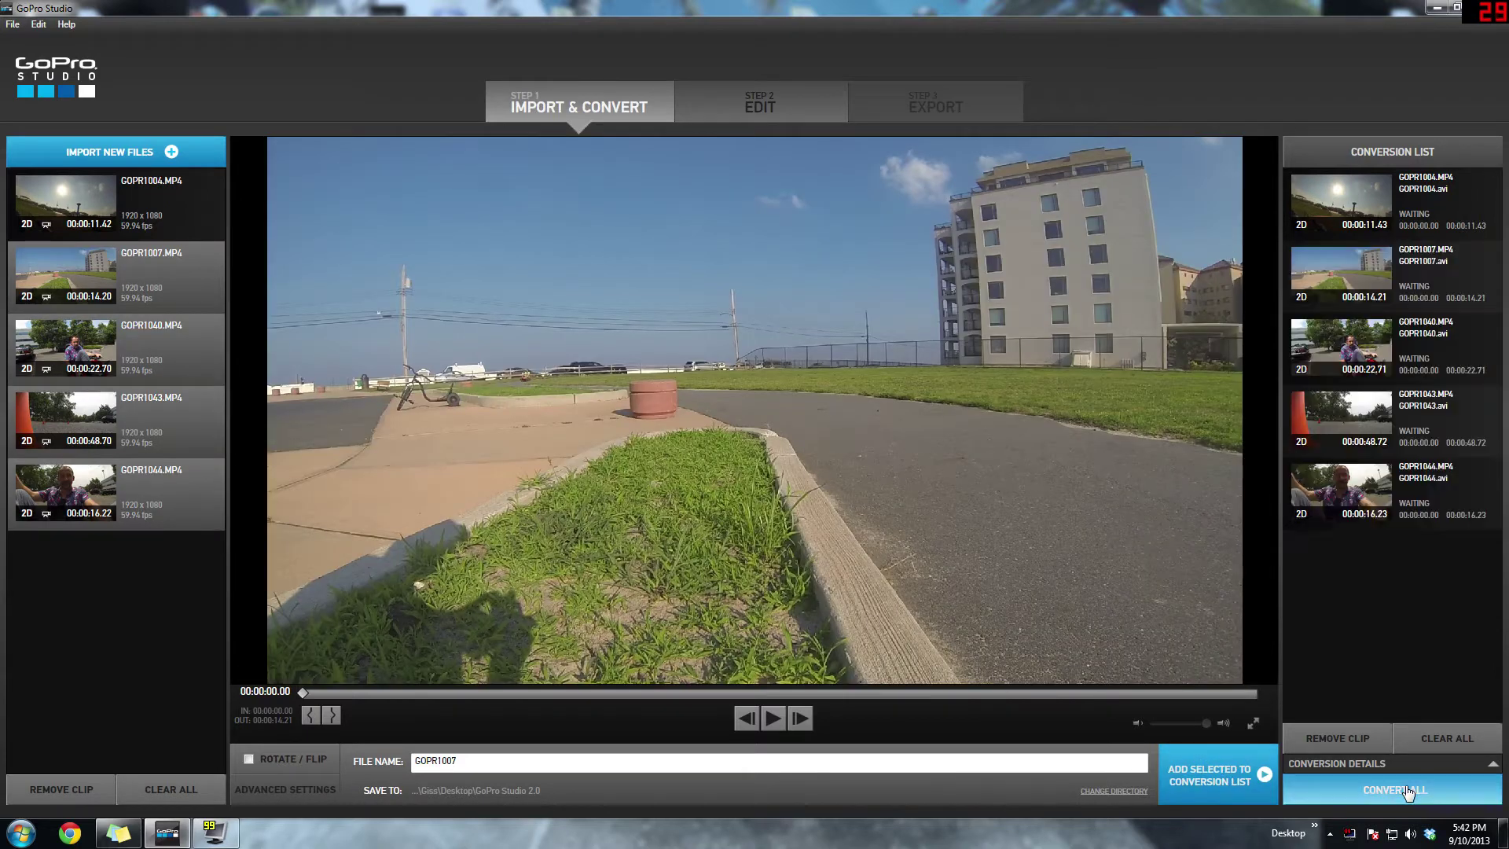
{"action": "left_click", "coordinate": [1401, 795]}
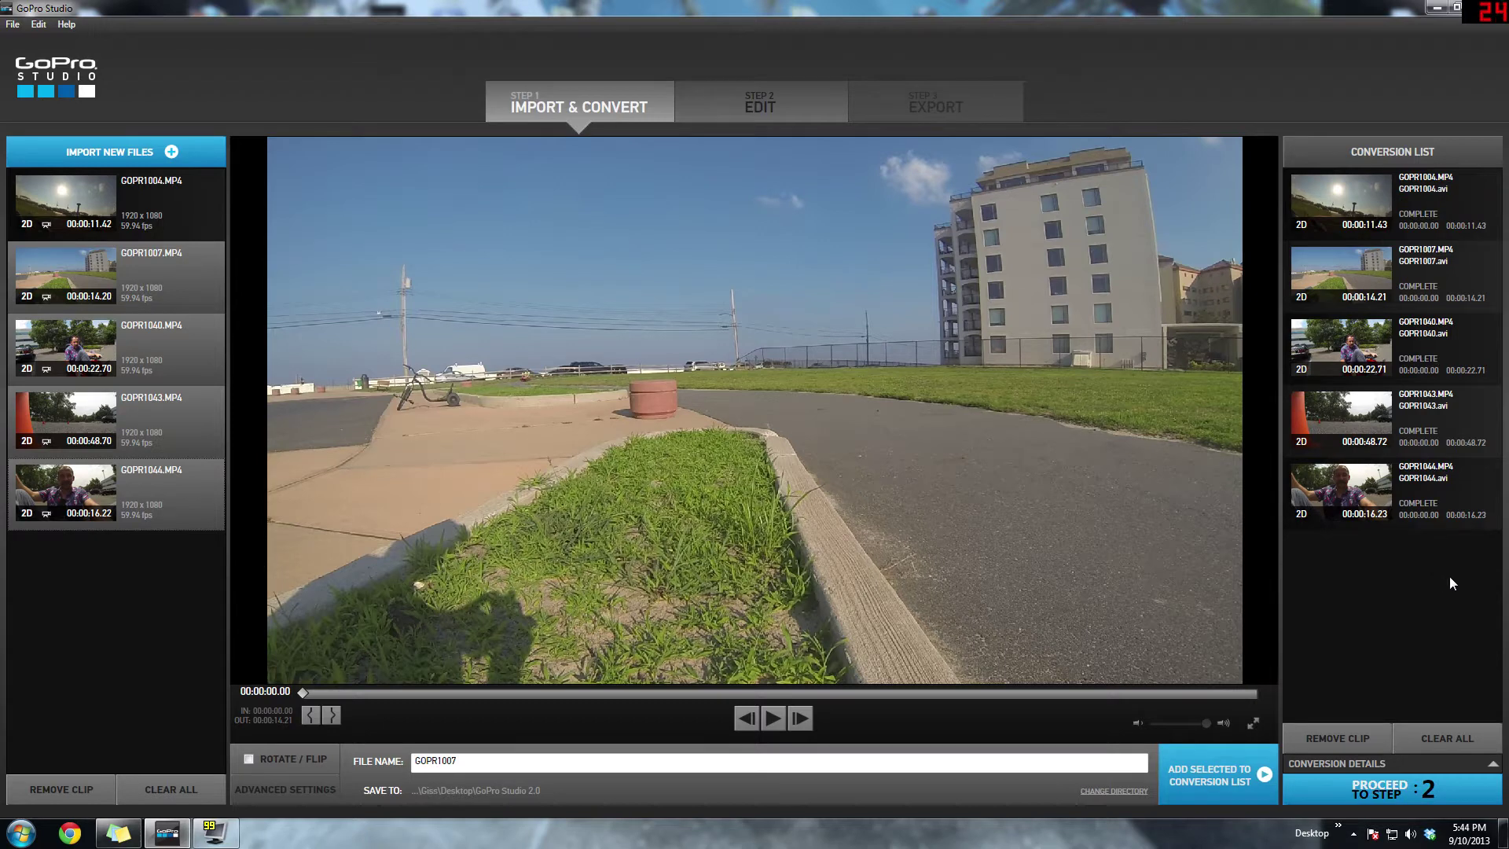
- Place GOPR1004 on the video track and split it at 00:00:05.92
{"action": "left_click", "coordinate": [1380, 784]}
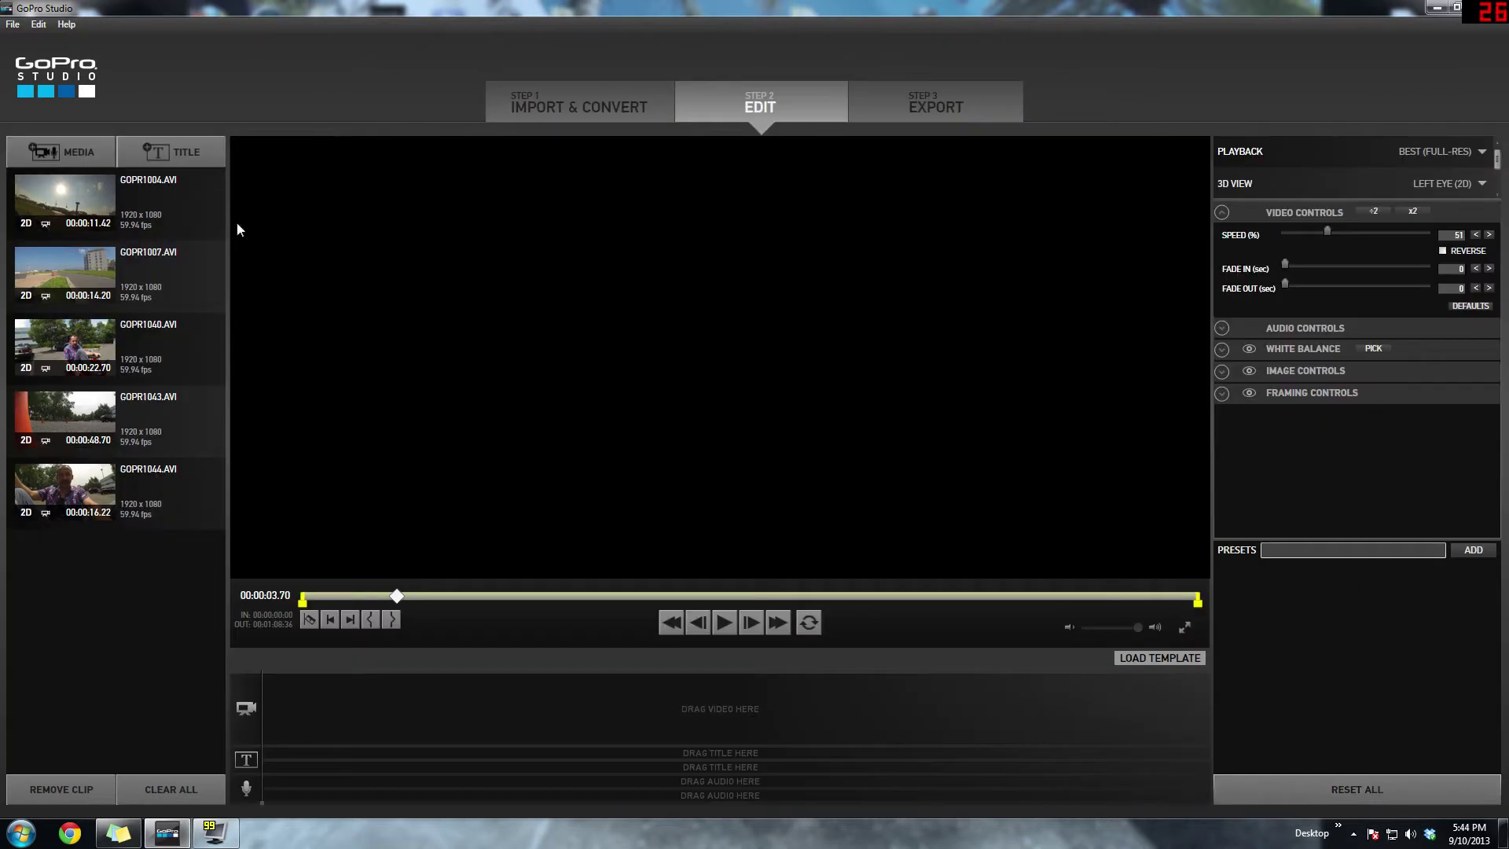
{"action": "left_click_drag", "start_coordinate": [145, 197], "coordinate": [293, 709]}
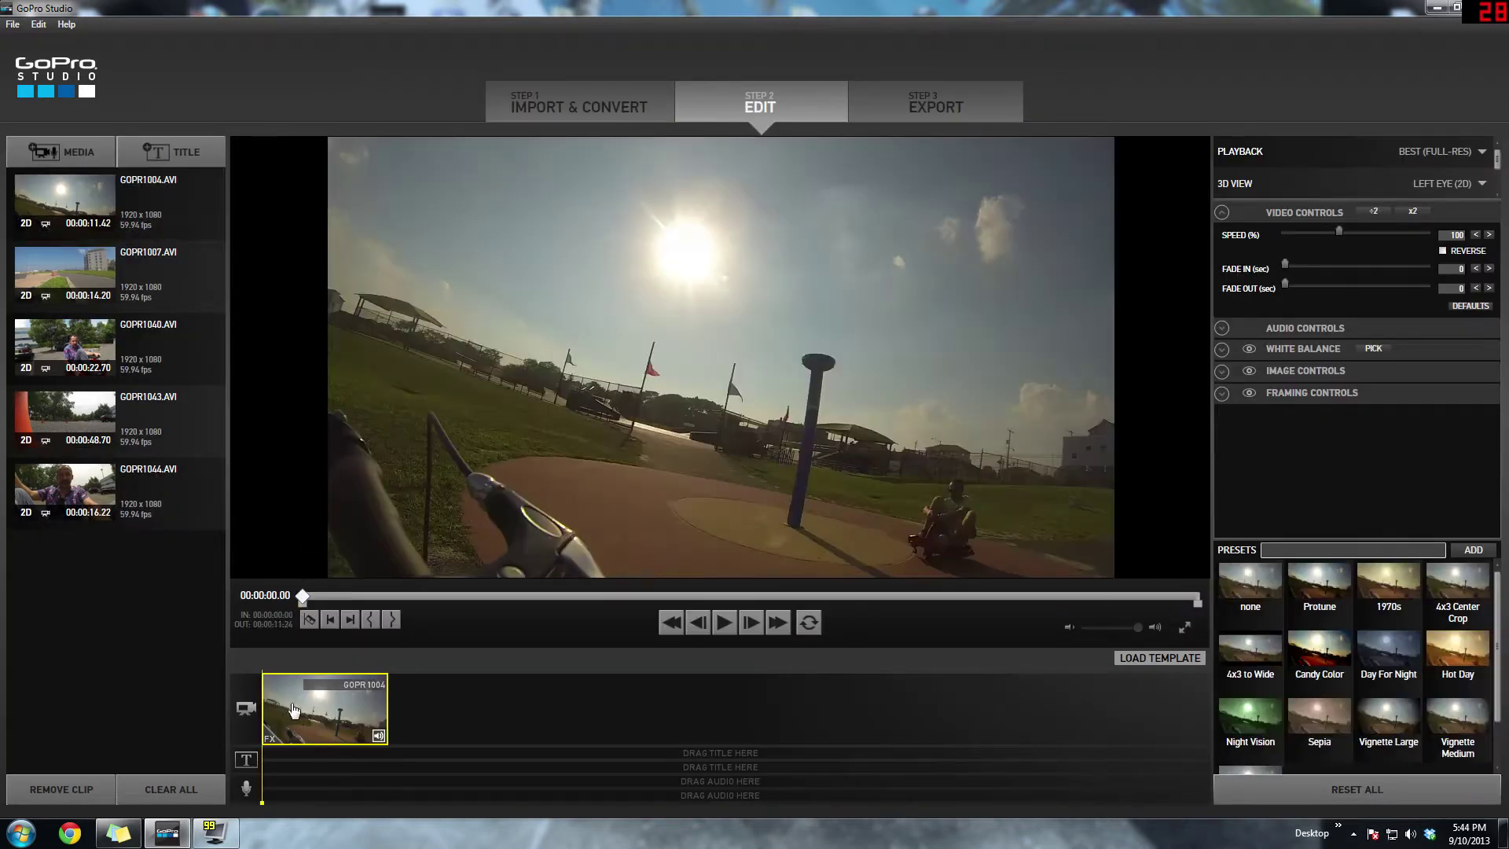
{"action": "left_click", "coordinate": [724, 622]}
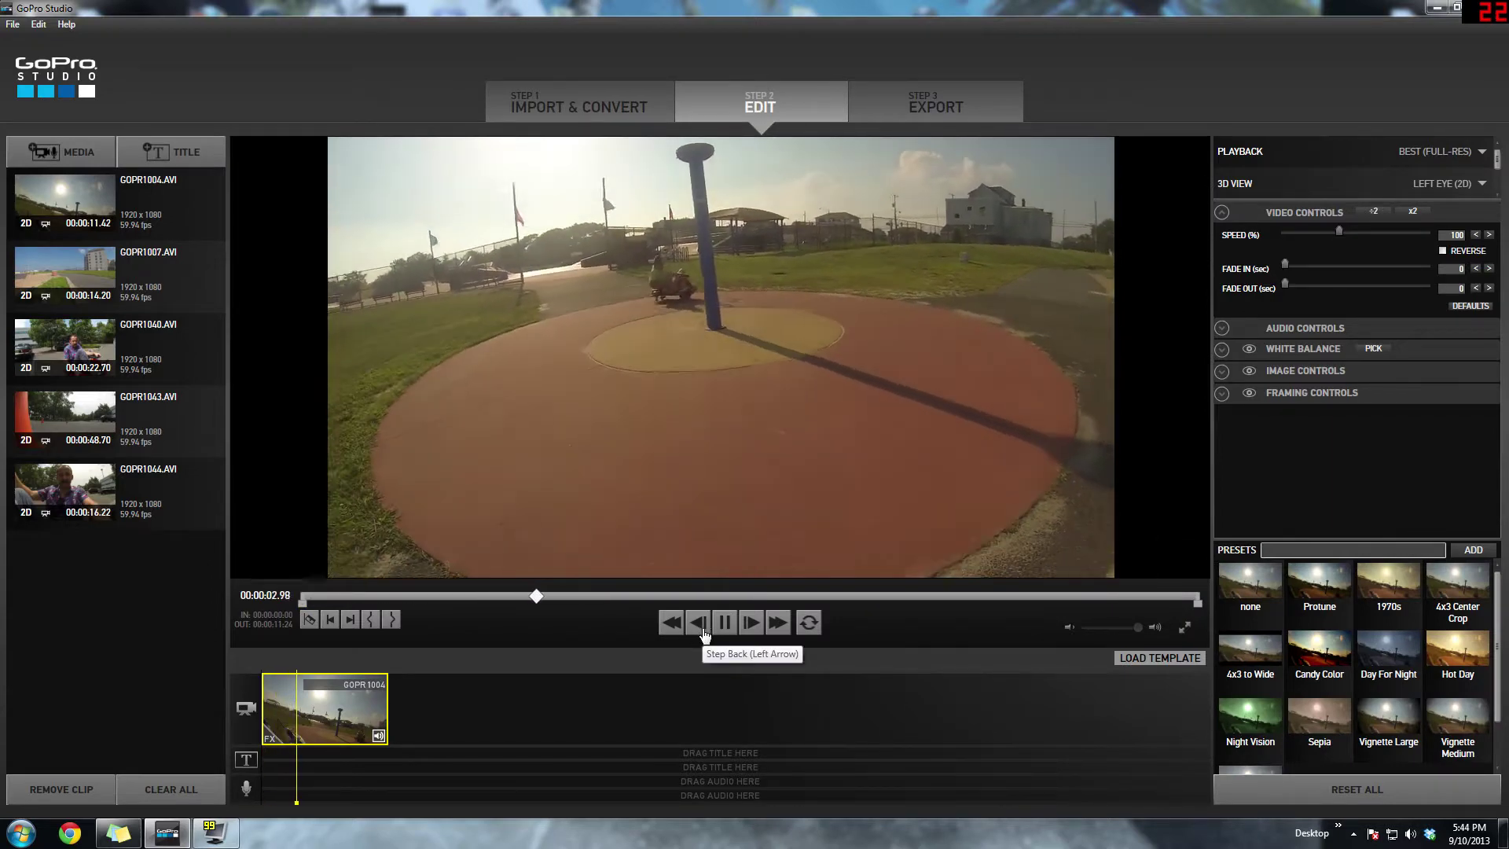
{"action": "left_click", "coordinate": [705, 634]}
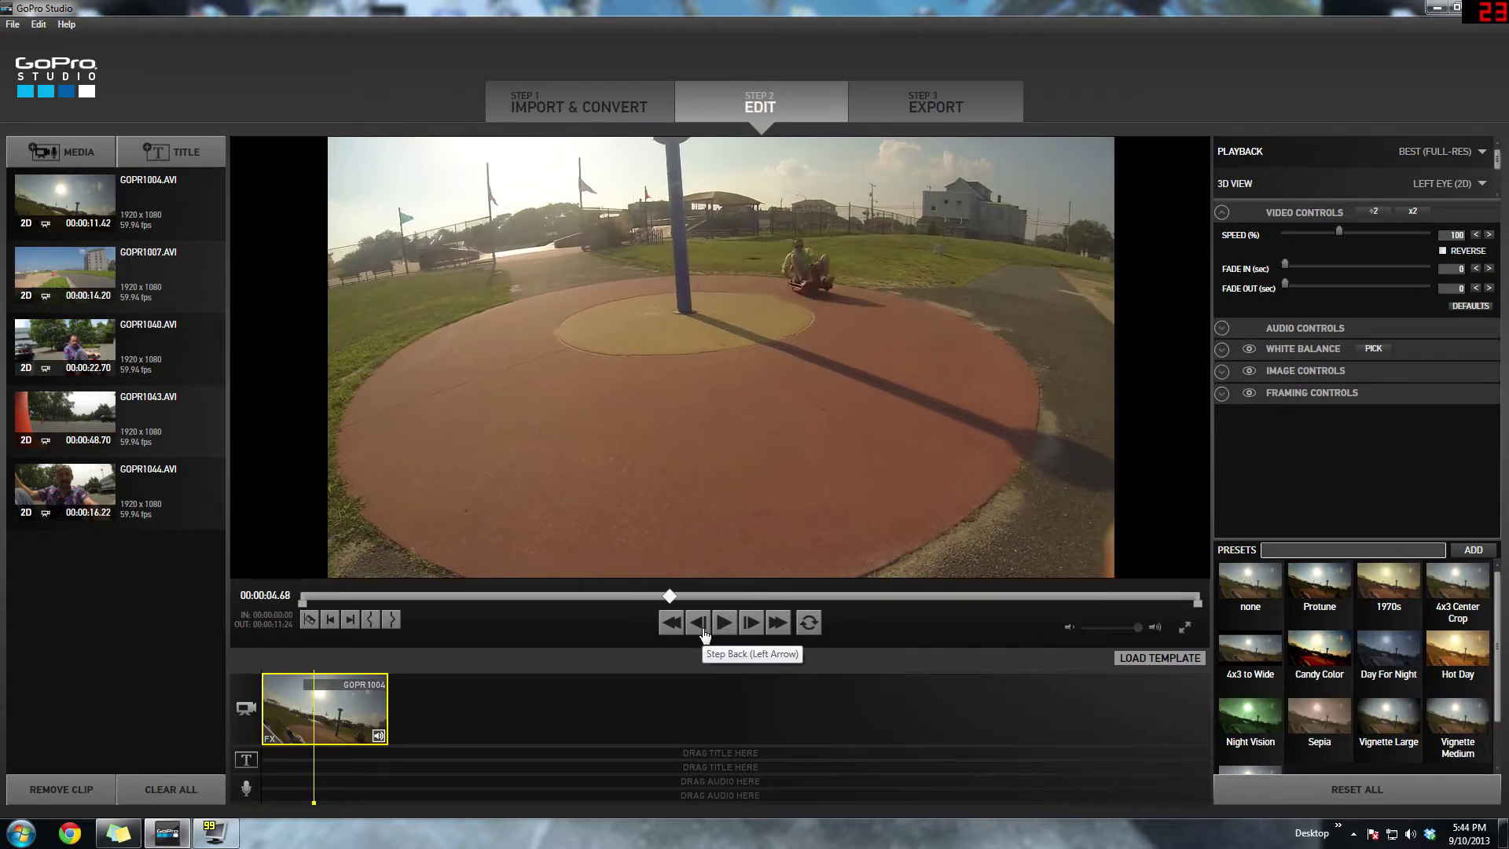
{"action": "left_click", "coordinate": [312, 712]}
{"action": "left_click_drag", "start_coordinate": [313, 711], "coordinate": [327, 711]}
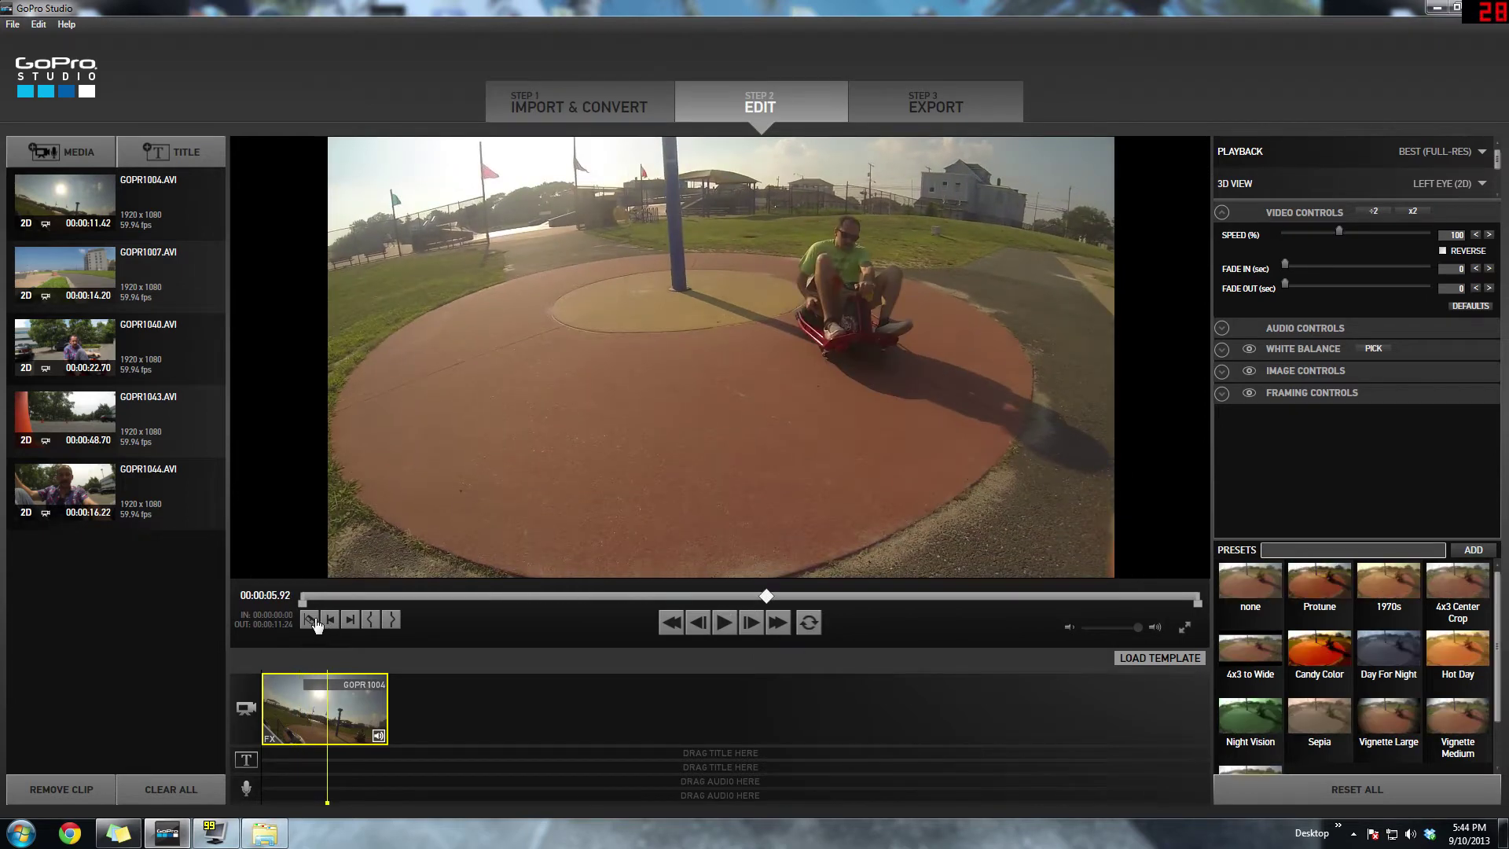
{"action": "left_click", "coordinate": [309, 620]}
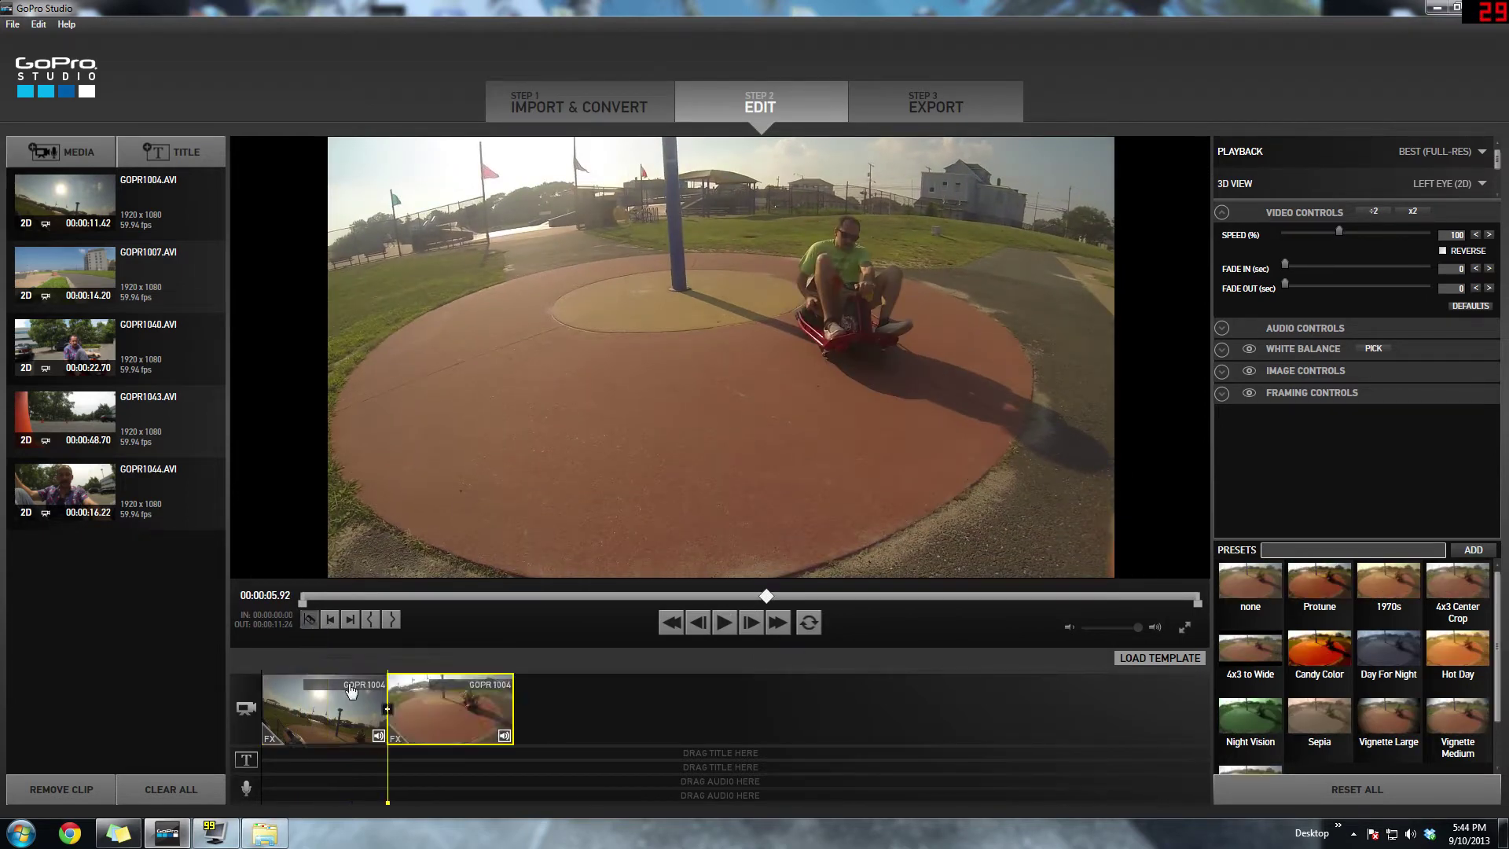
- Set the second GOPR1004 piece to 17% speed, then play the first piece and apply a preset
{"action": "right_click", "coordinate": [448, 714]}
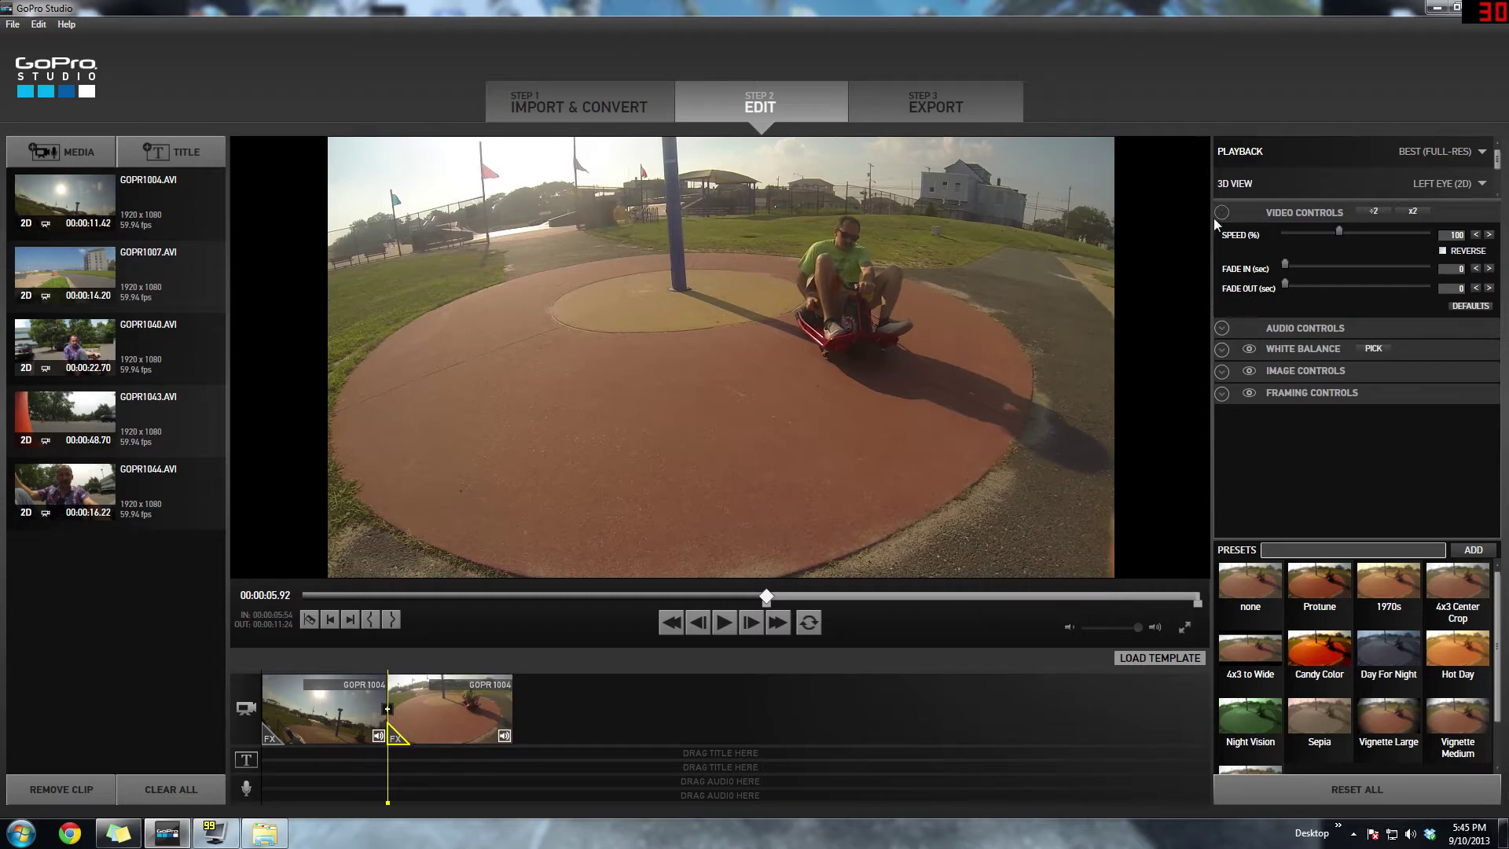
{"action": "left_click_drag", "start_coordinate": [1341, 228], "coordinate": [1309, 228]}
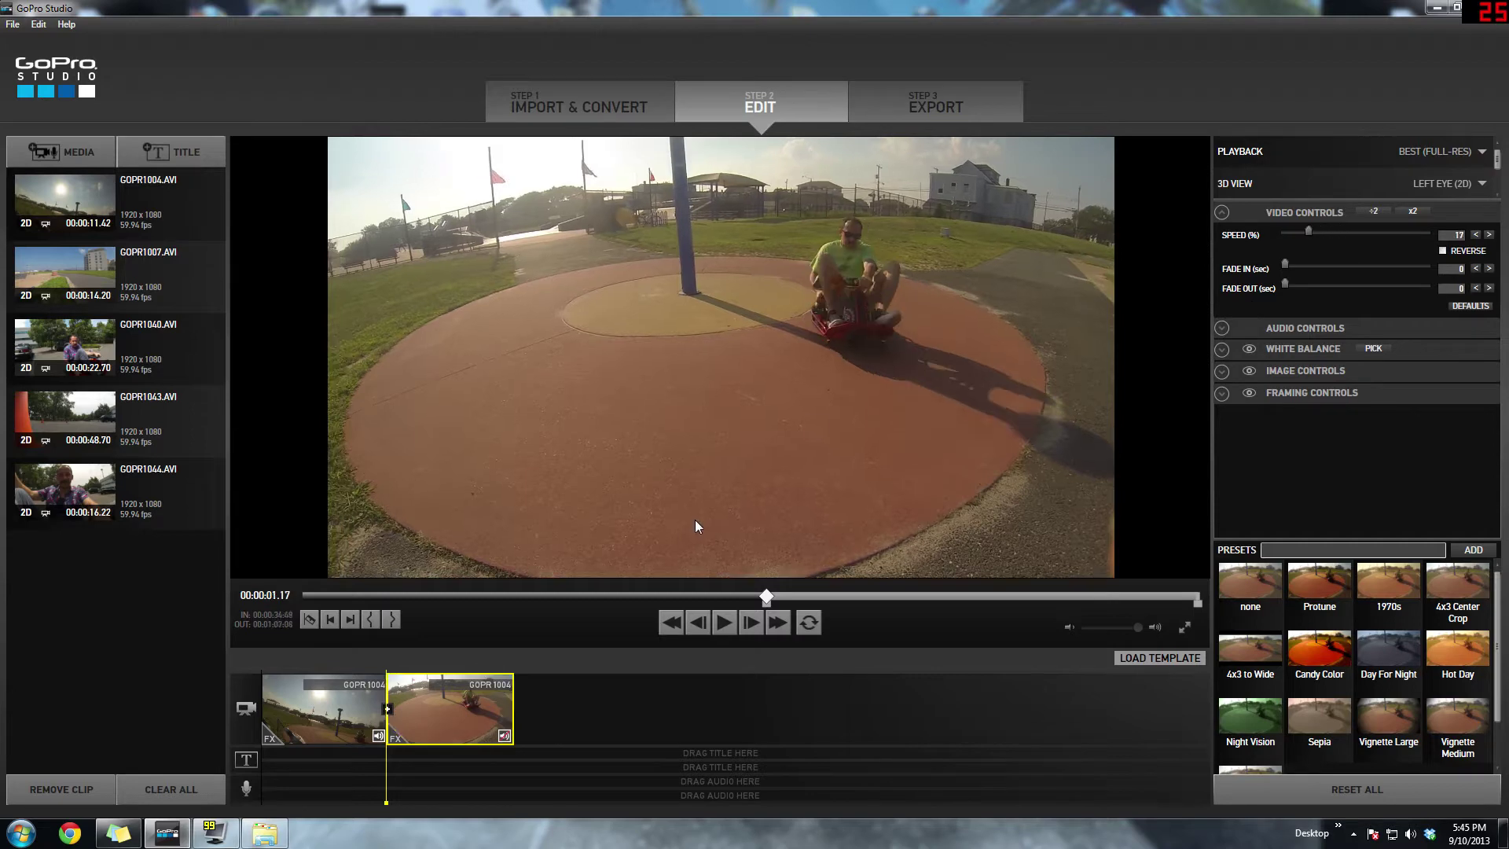
{"action": "left_click", "coordinate": [379, 703]}
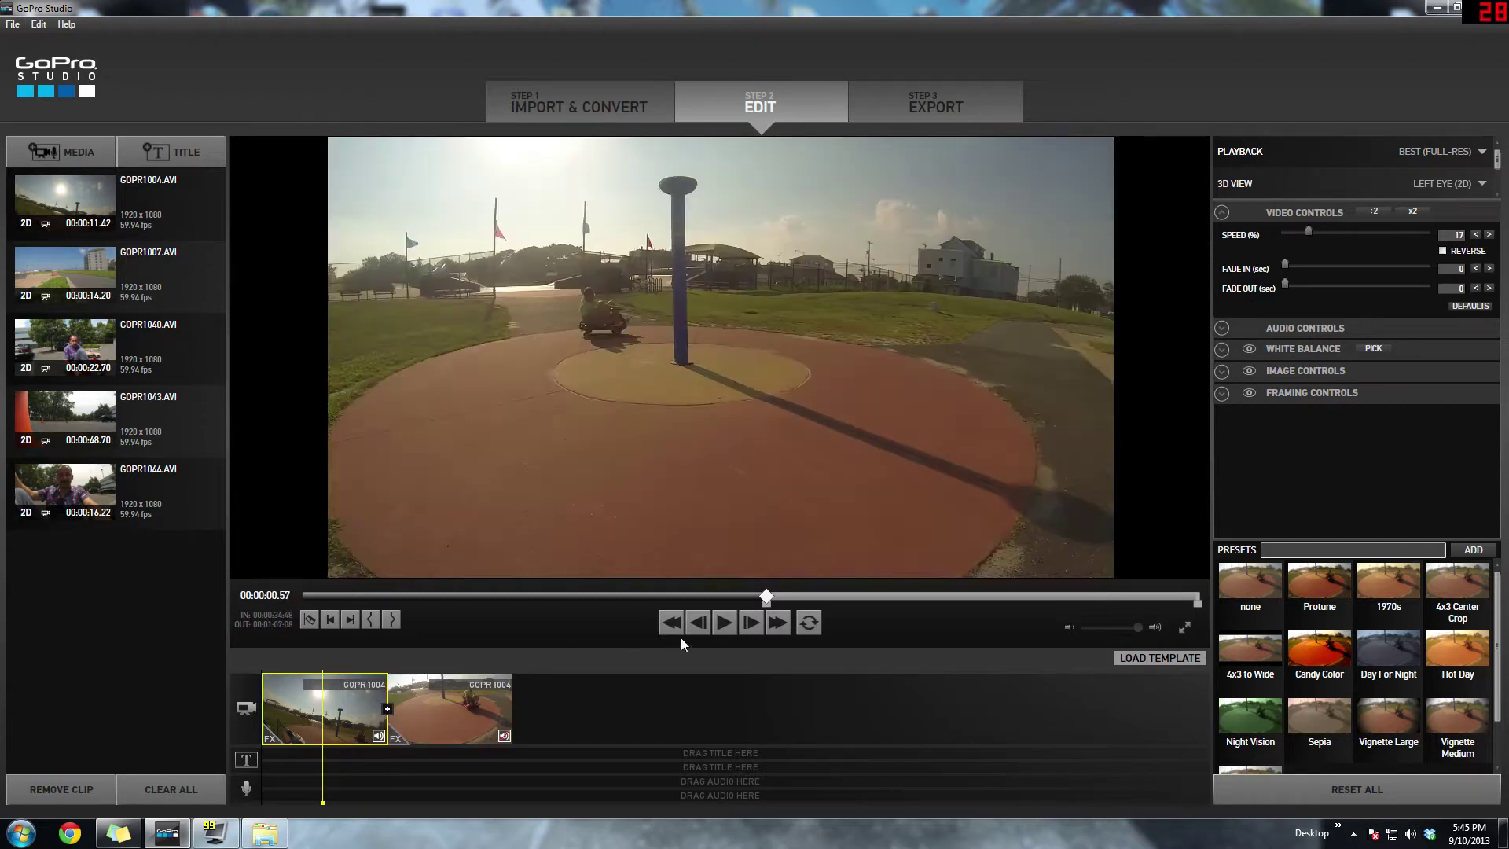
{"action": "left_click", "coordinate": [725, 622]}
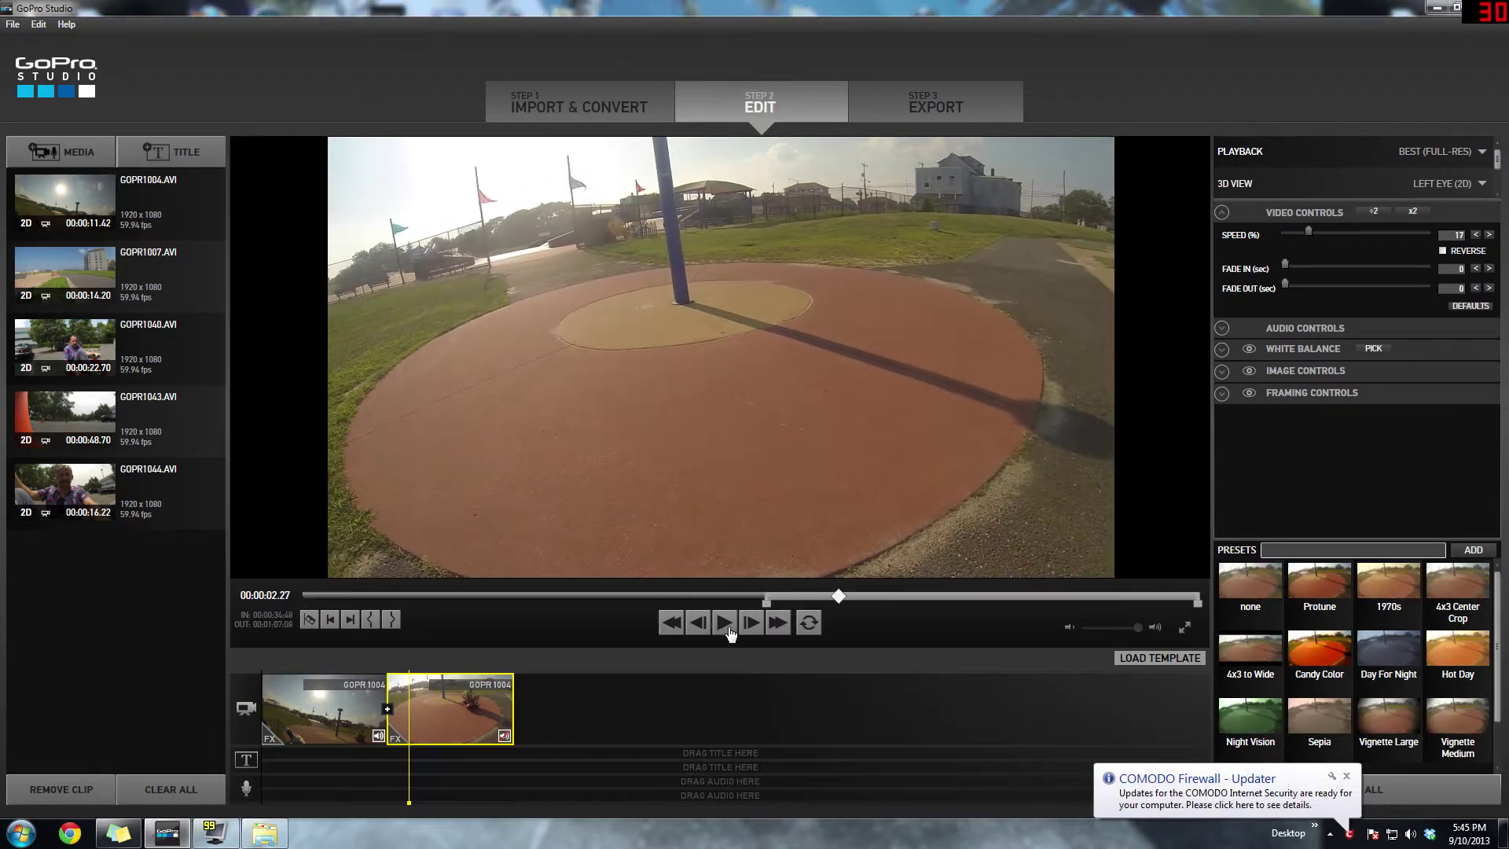
{"action": "left_click", "coordinate": [1255, 606]}
- Try the Protune, 4x3 Center Crop, 4x3 to Wide, Candy Color and Day For Night presets, then revert to none
{"action": "left_click", "coordinate": [1319, 587]}
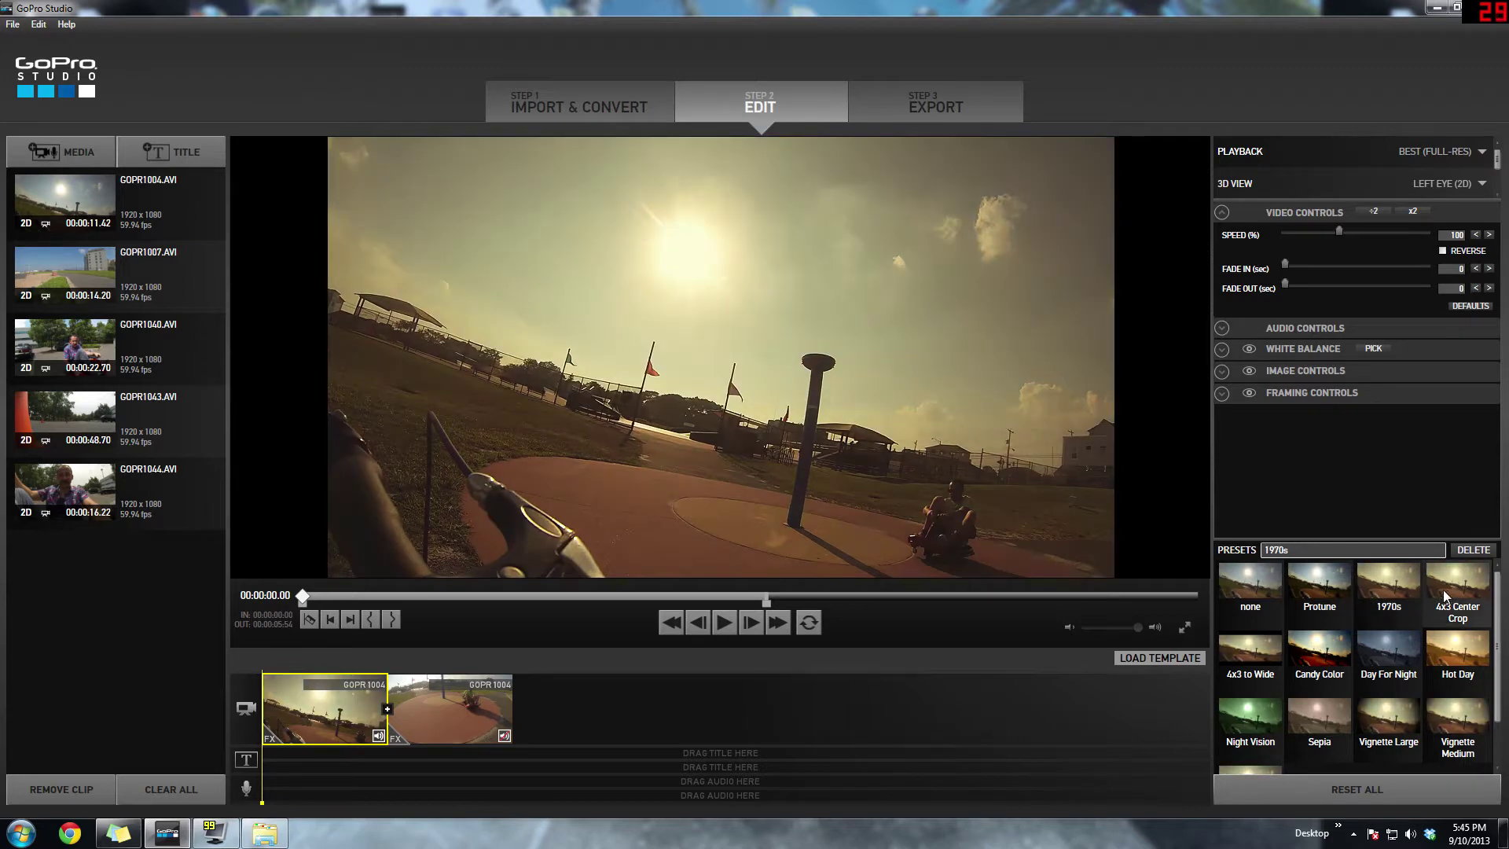
{"action": "left_click", "coordinate": [1446, 593]}
{"action": "left_click", "coordinate": [1272, 655]}
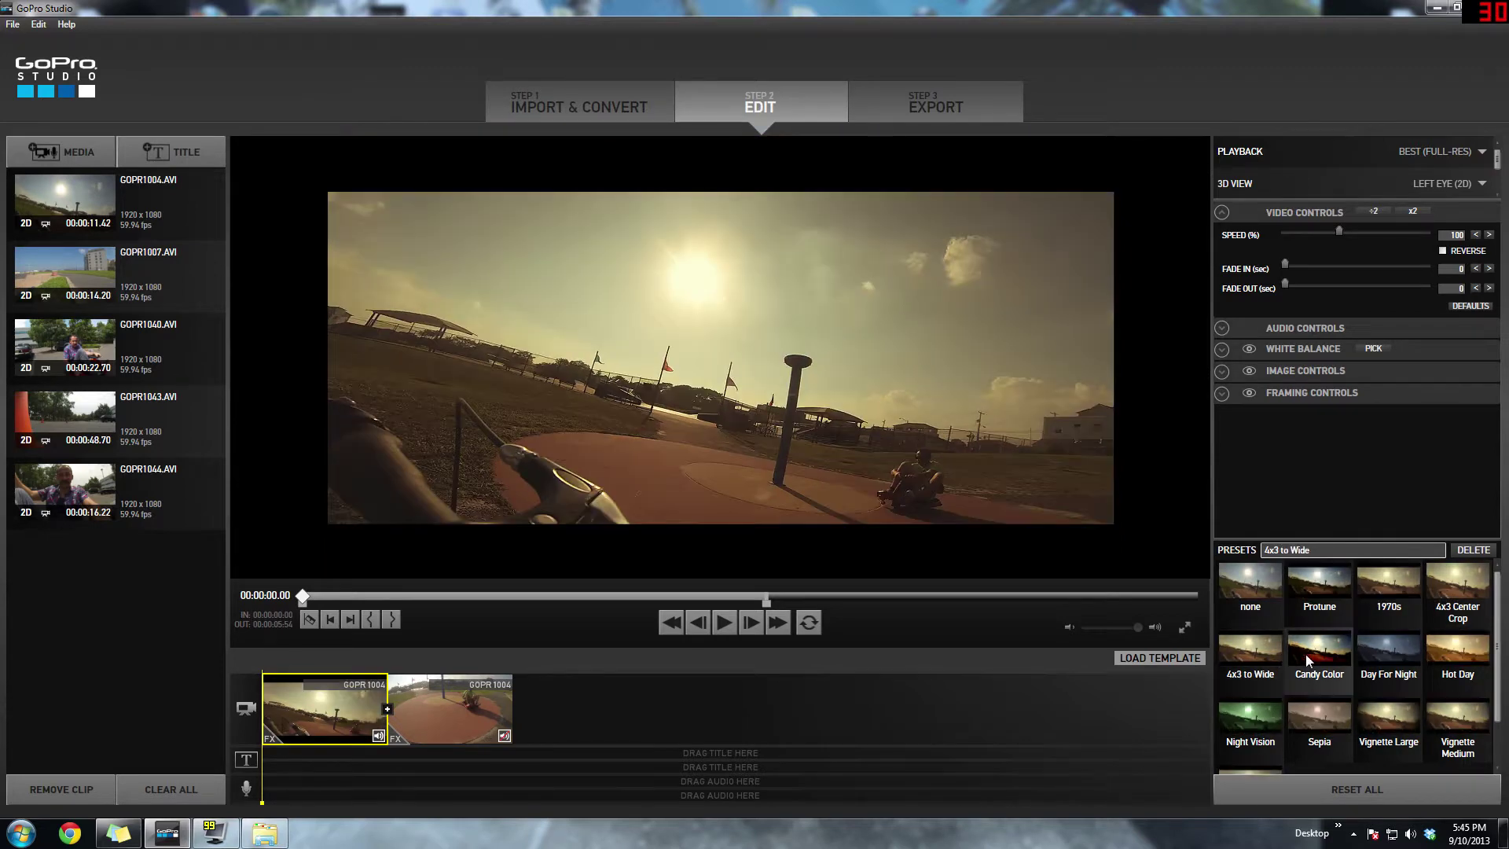
{"action": "left_click", "coordinate": [1304, 654]}
{"action": "left_click", "coordinate": [1365, 652]}
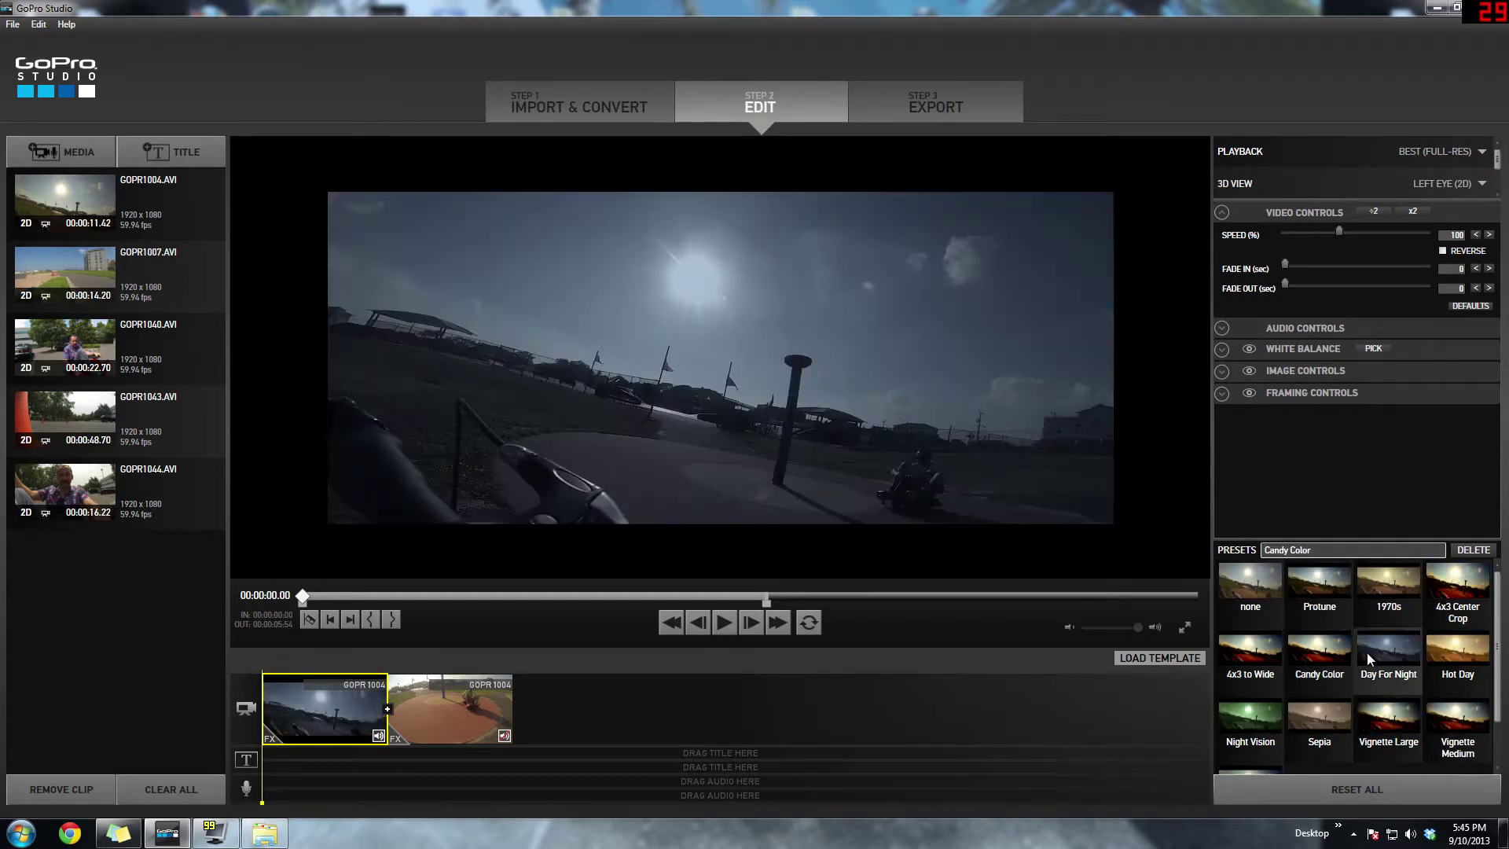
{"action": "left_click", "coordinate": [1267, 586]}
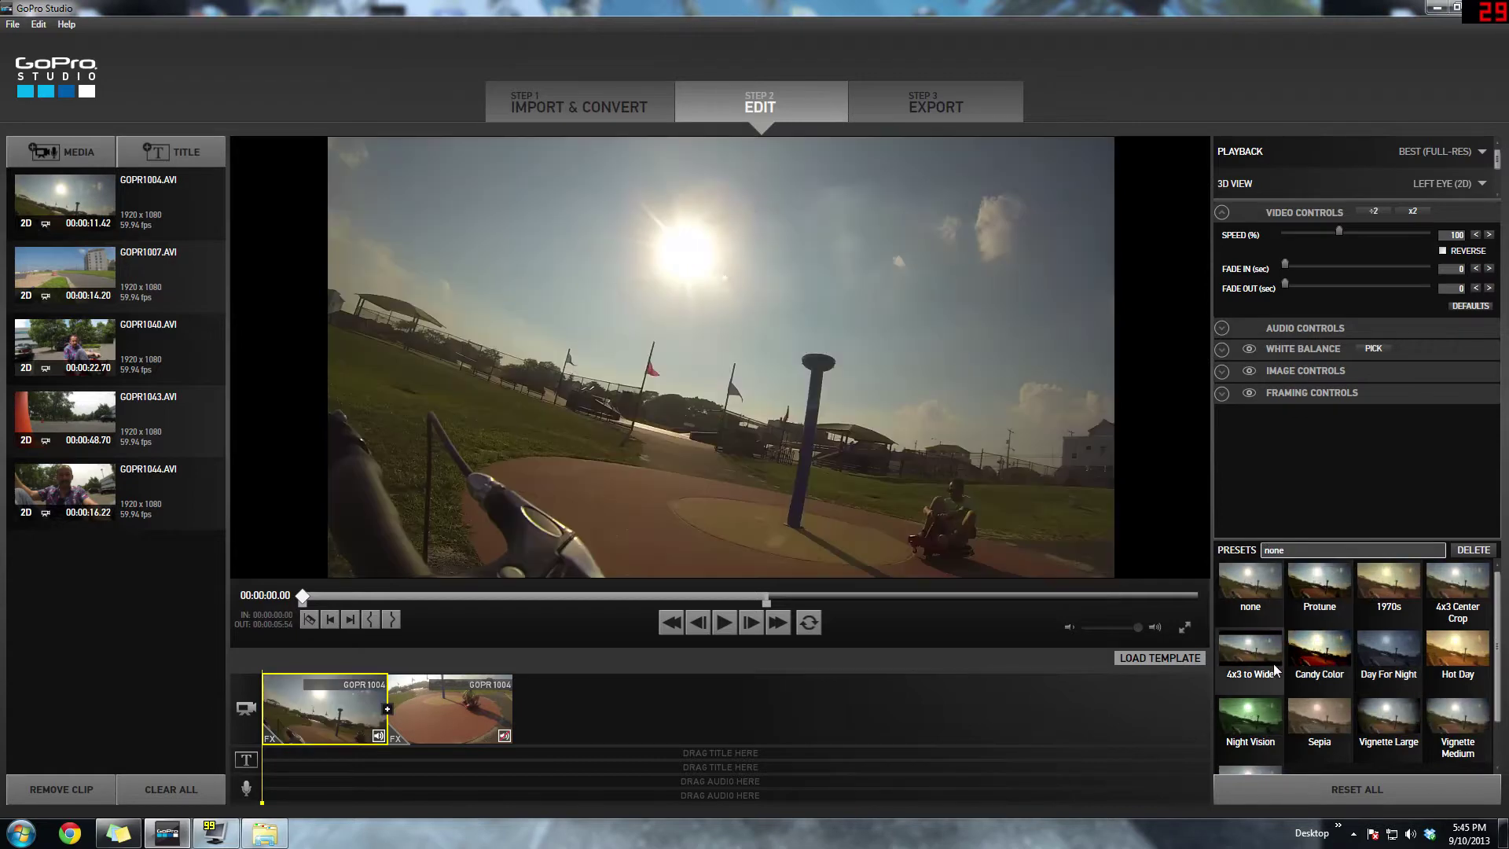
- Try Vignette Large, raise GOPR1040's exposure, lower its saturation, and add it to the timeline end
{"action": "left_click", "coordinate": [1378, 710]}
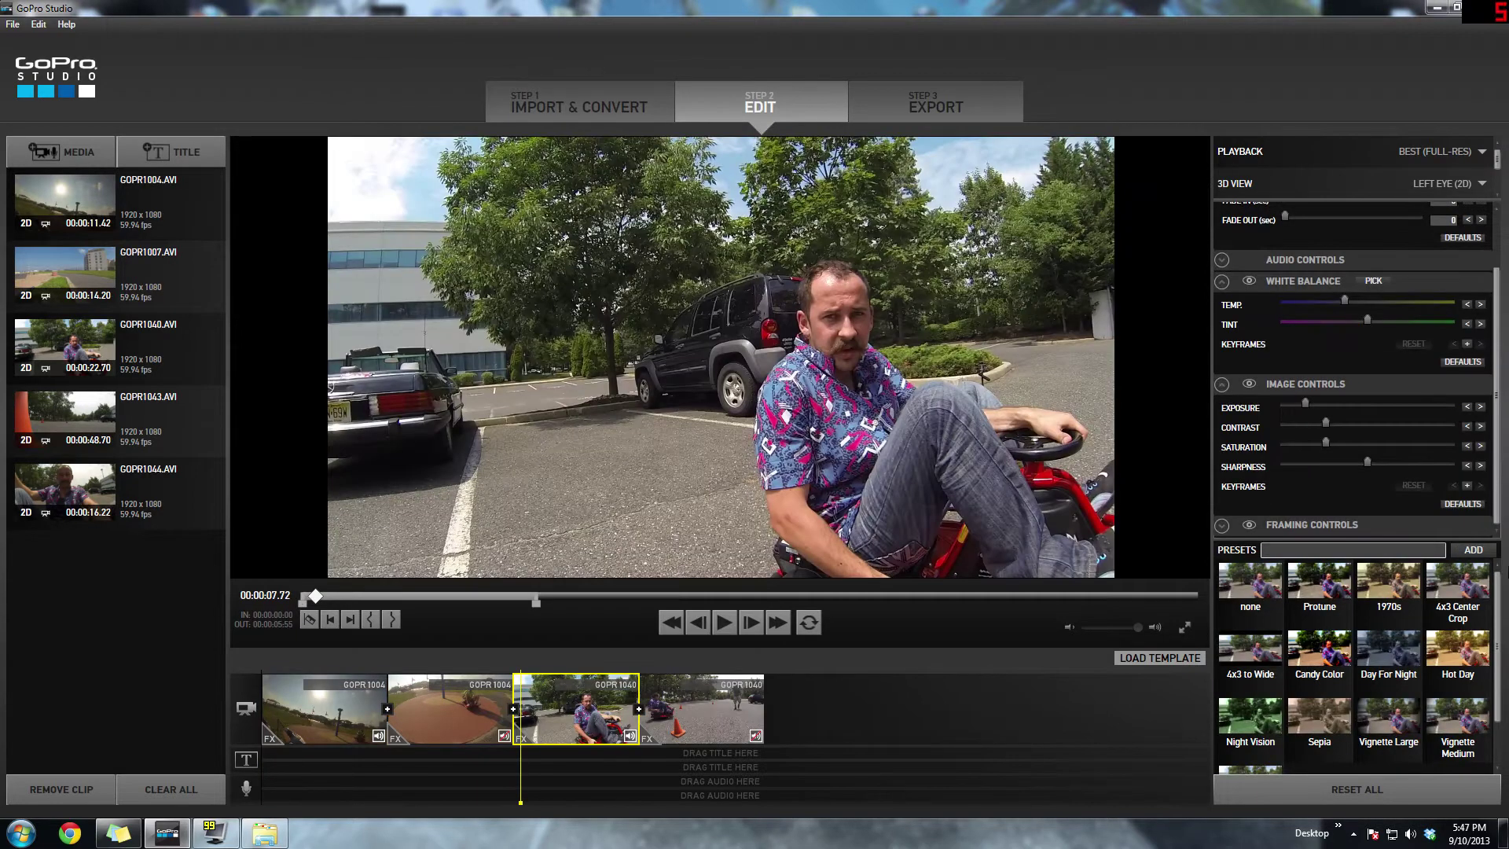
{"action": "mouse_move", "coordinate": [1313, 403]}
{"action": "left_mouse_down"}
{"action": "mouse_move", "coordinate": [1364, 402]}
{"action": "mouse_move", "coordinate": [1314, 403]}
{"action": "left_mouse_up"}
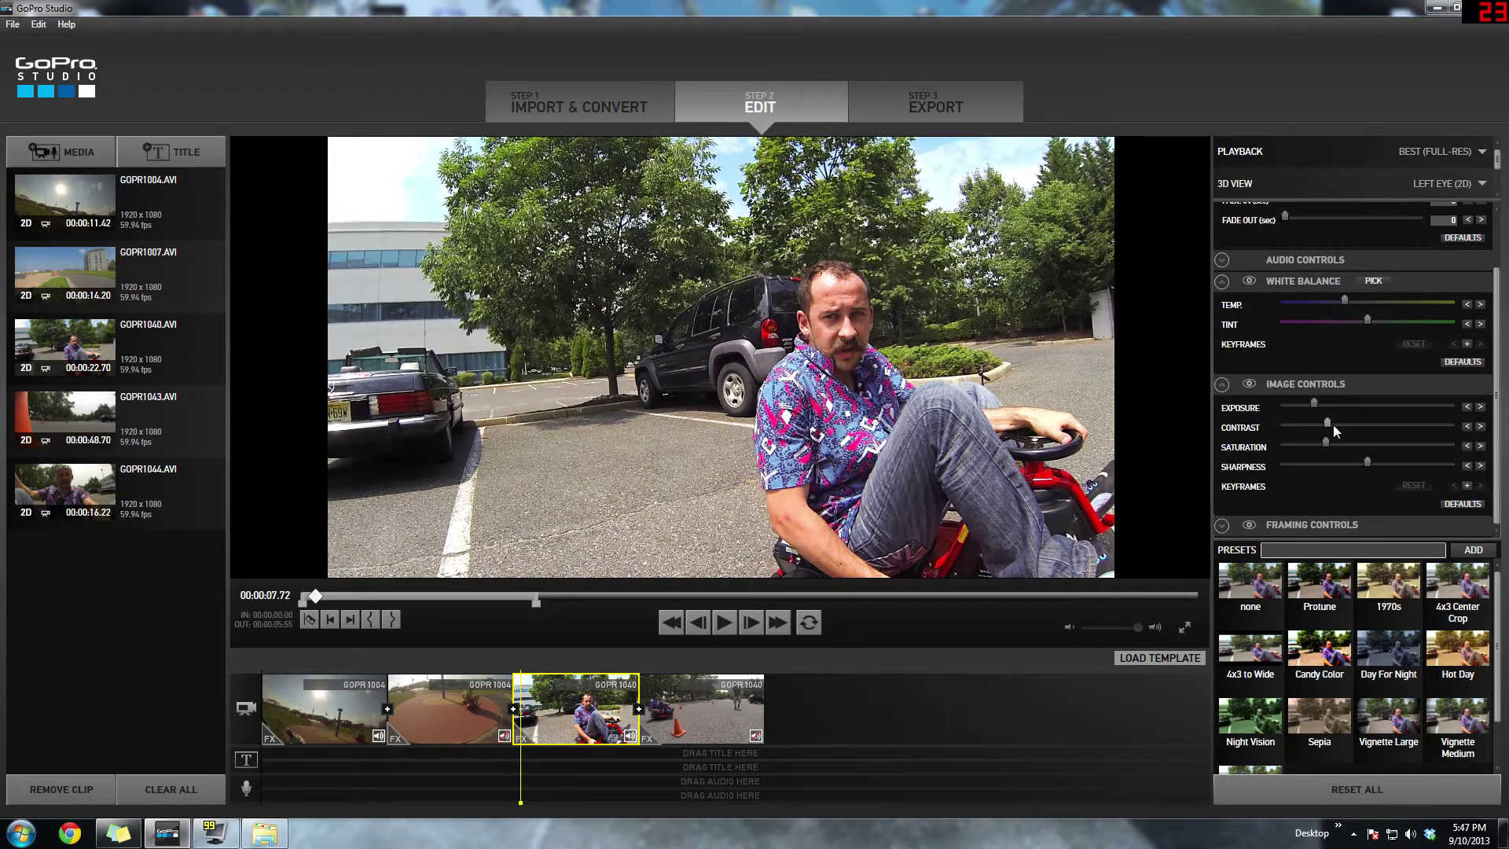
{"action": "left_click_drag", "start_coordinate": [1327, 446], "coordinate": [1320, 403]}
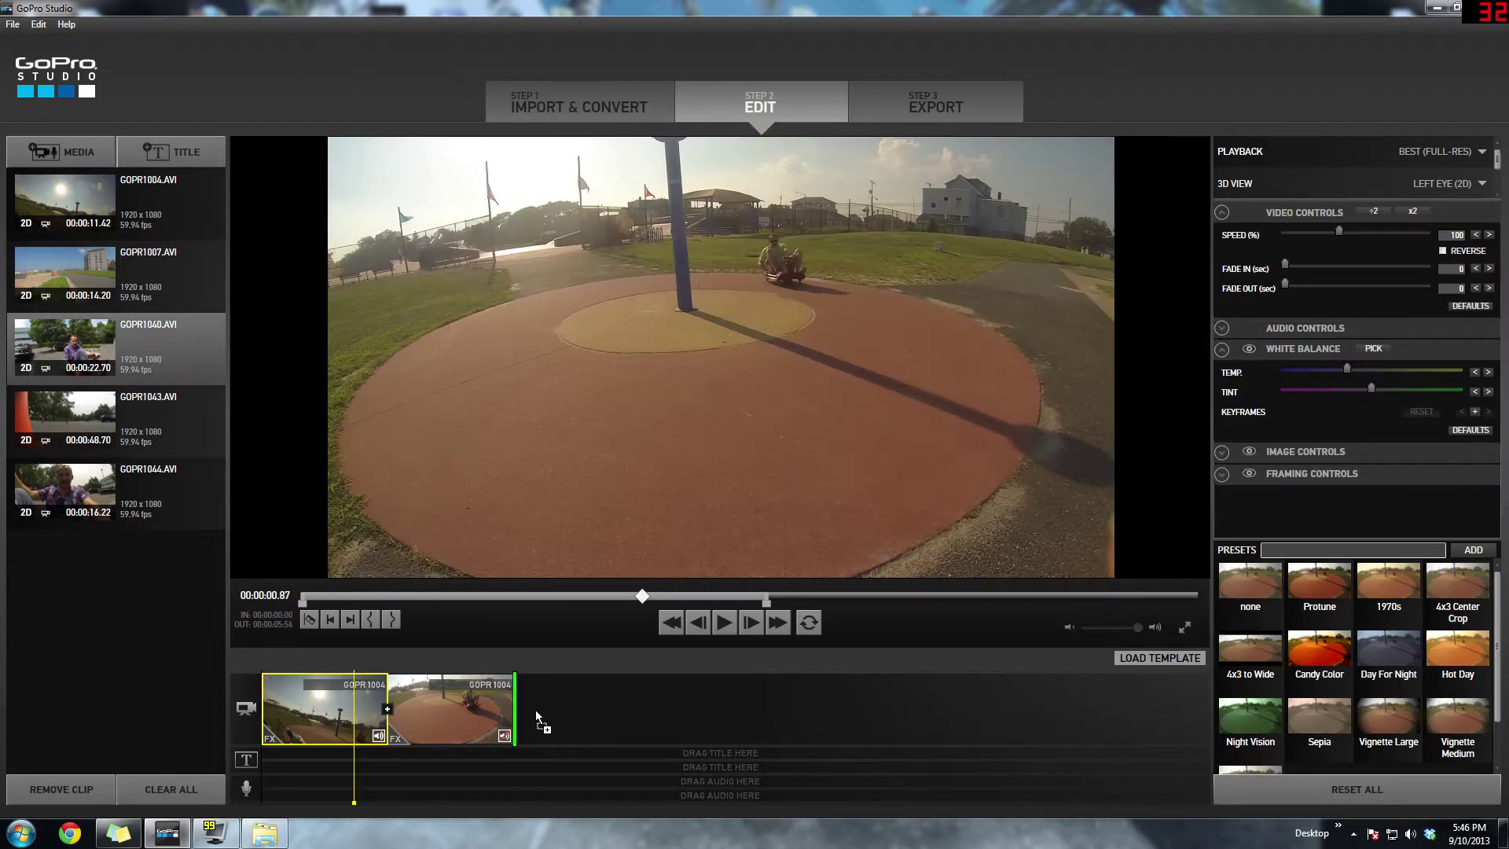
{"action": "left_click_drag", "start_coordinate": [535, 710], "coordinate": [534, 710]}
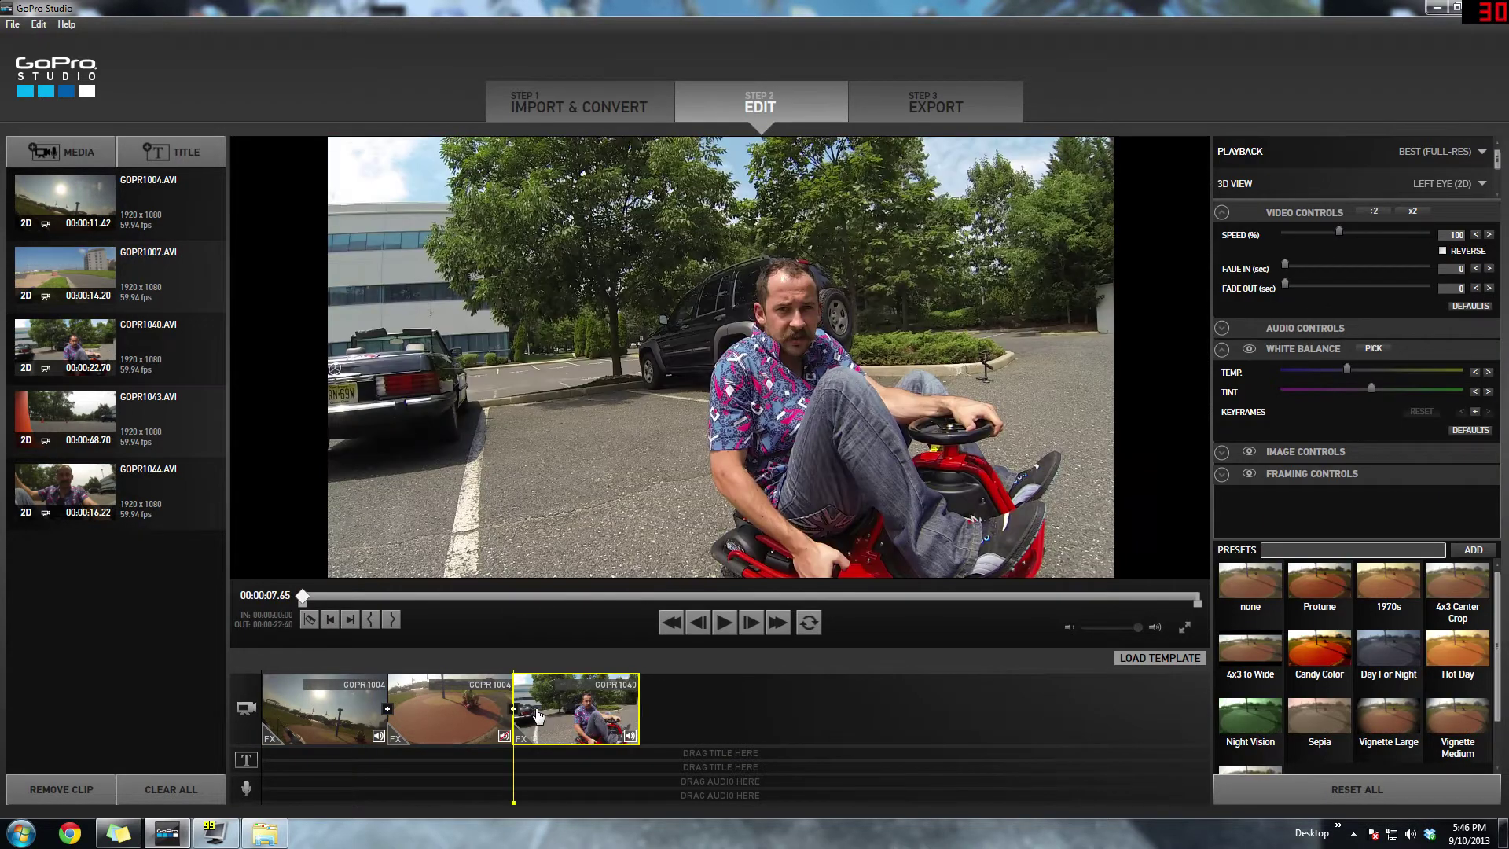
- Scrub through and play back the slowed second GOPR1004 piece, then select GOPR1040
{"action": "left_click", "coordinate": [491, 696]}
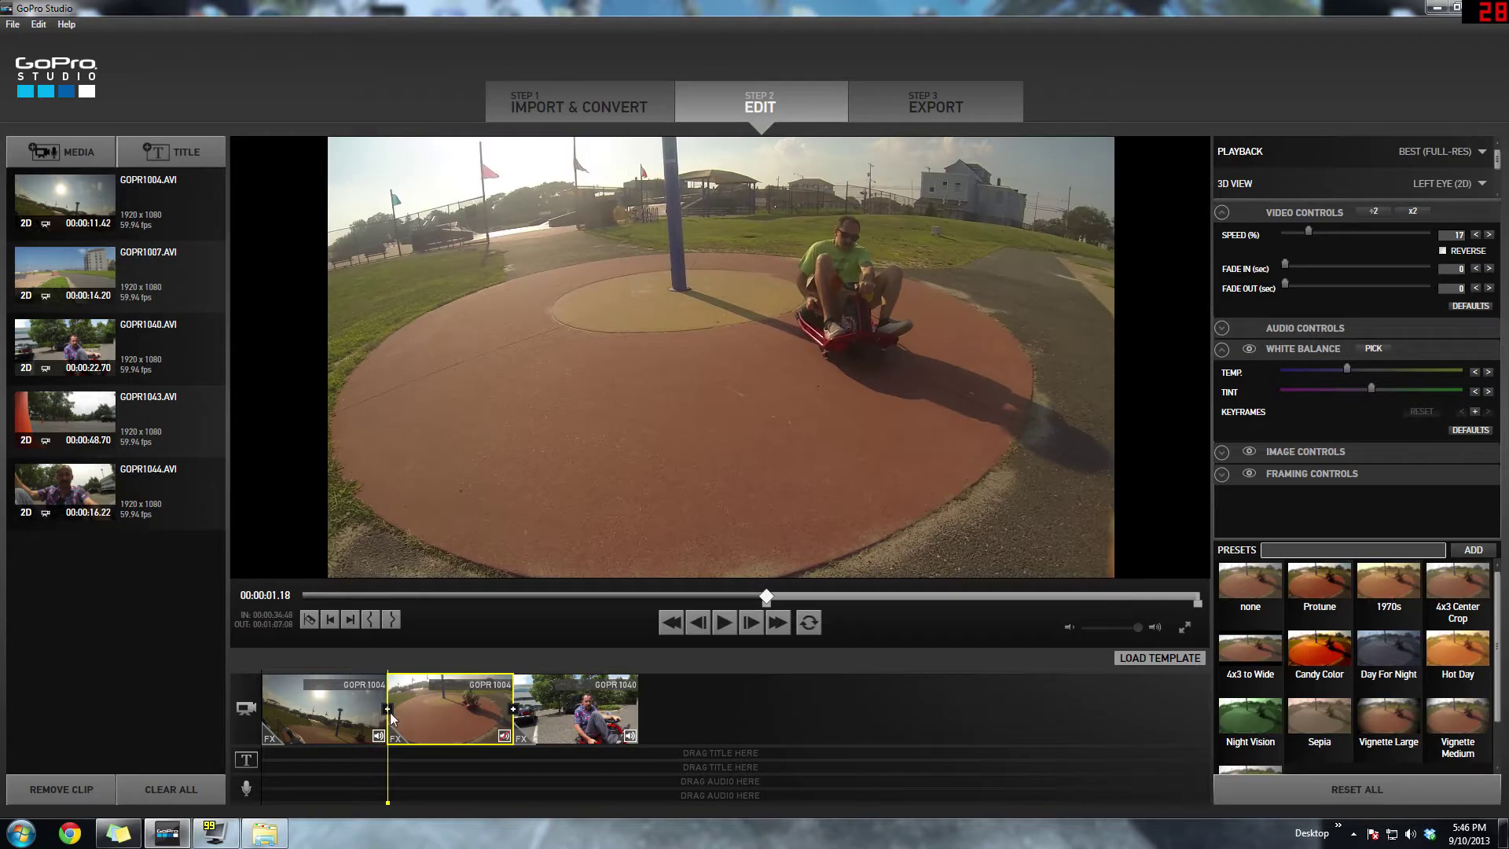
{"action": "left_click_drag", "start_coordinate": [388, 727], "coordinate": [492, 721]}
{"action": "key", "text": "space"}
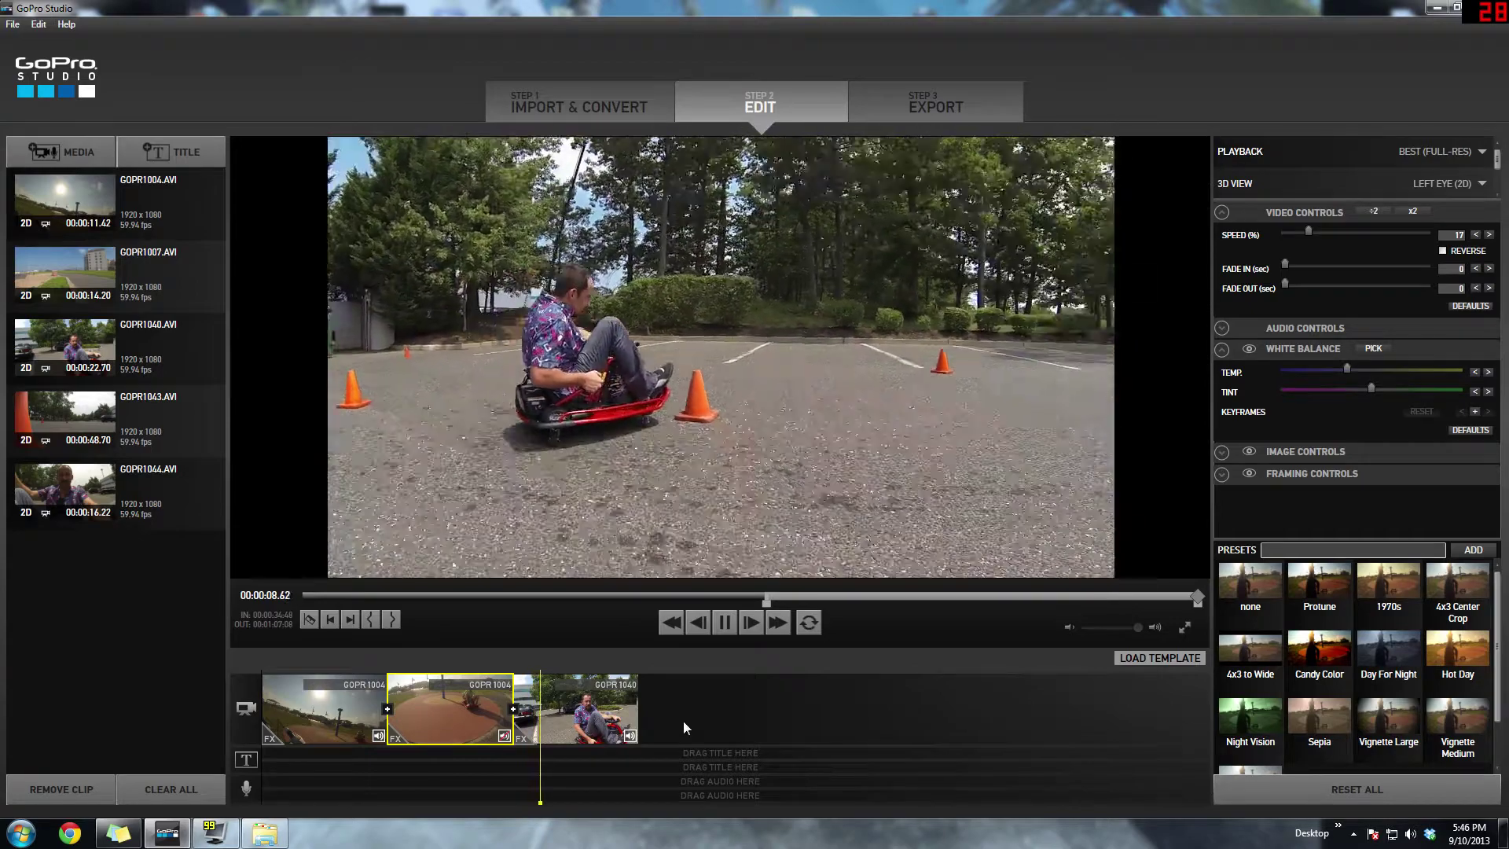
{"action": "left_click", "coordinate": [601, 714]}
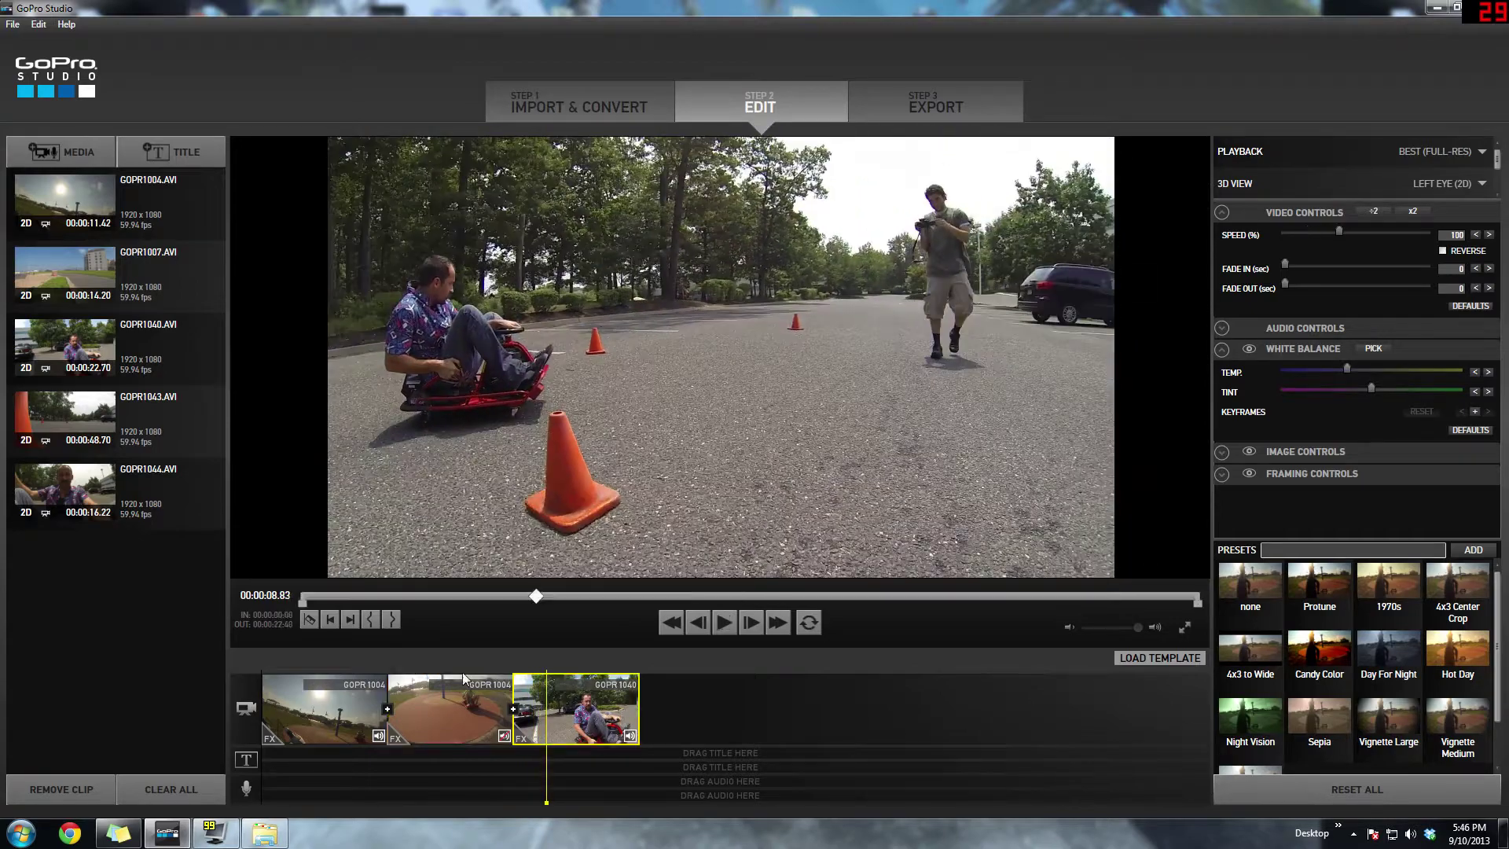
- Split GOPR1040 at the playhead, set its second half to 50% speed, and play it back
{"action": "left_click", "coordinate": [309, 620]}
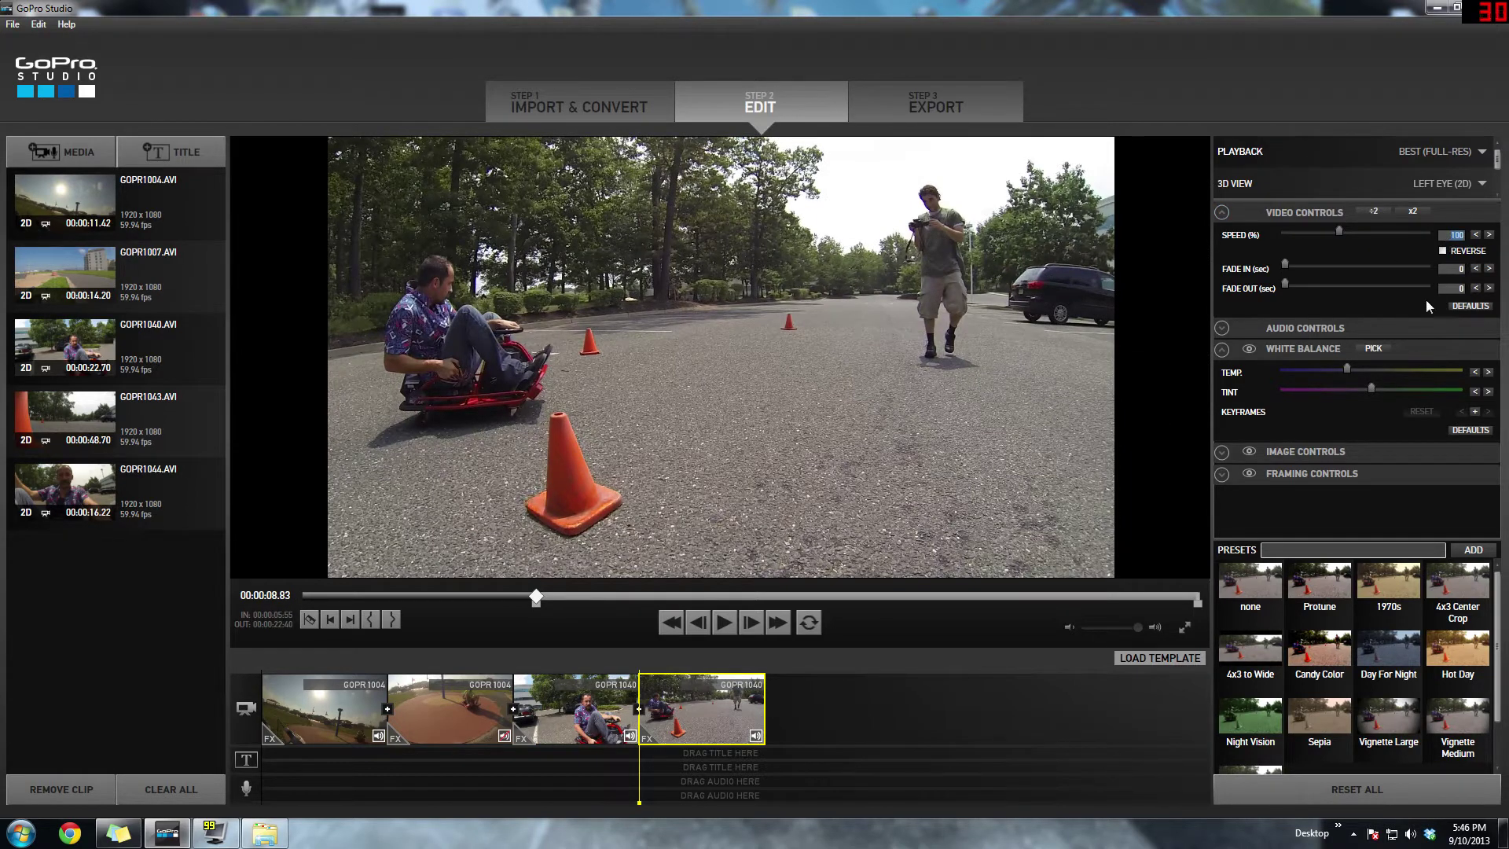
{"action": "type", "text": "50"}
{"action": "key", "text": "Return"}
{"action": "left_click", "coordinate": [613, 724]}
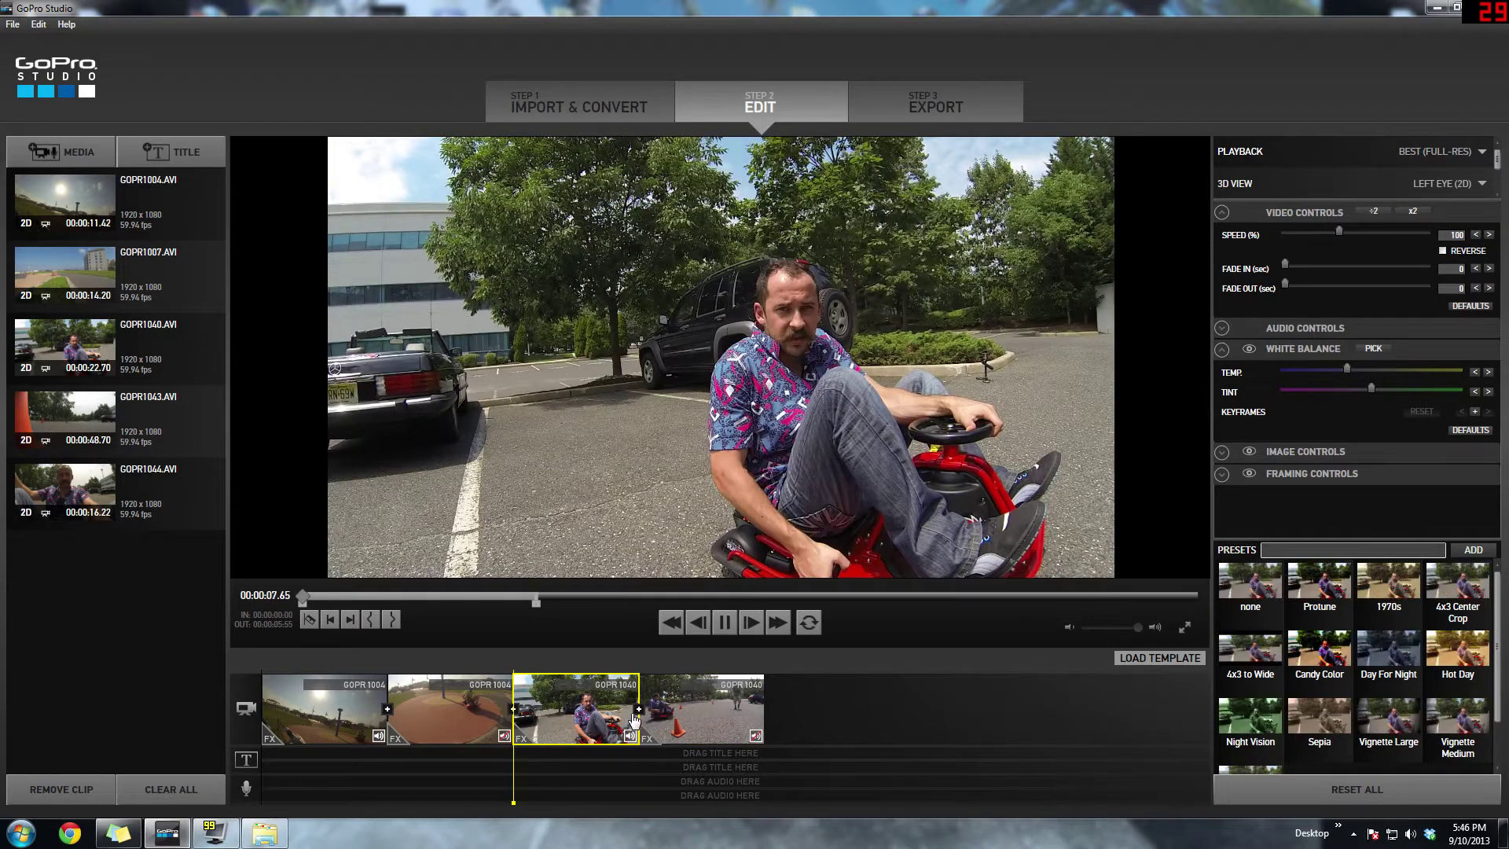
{"action": "key", "text": "space"}
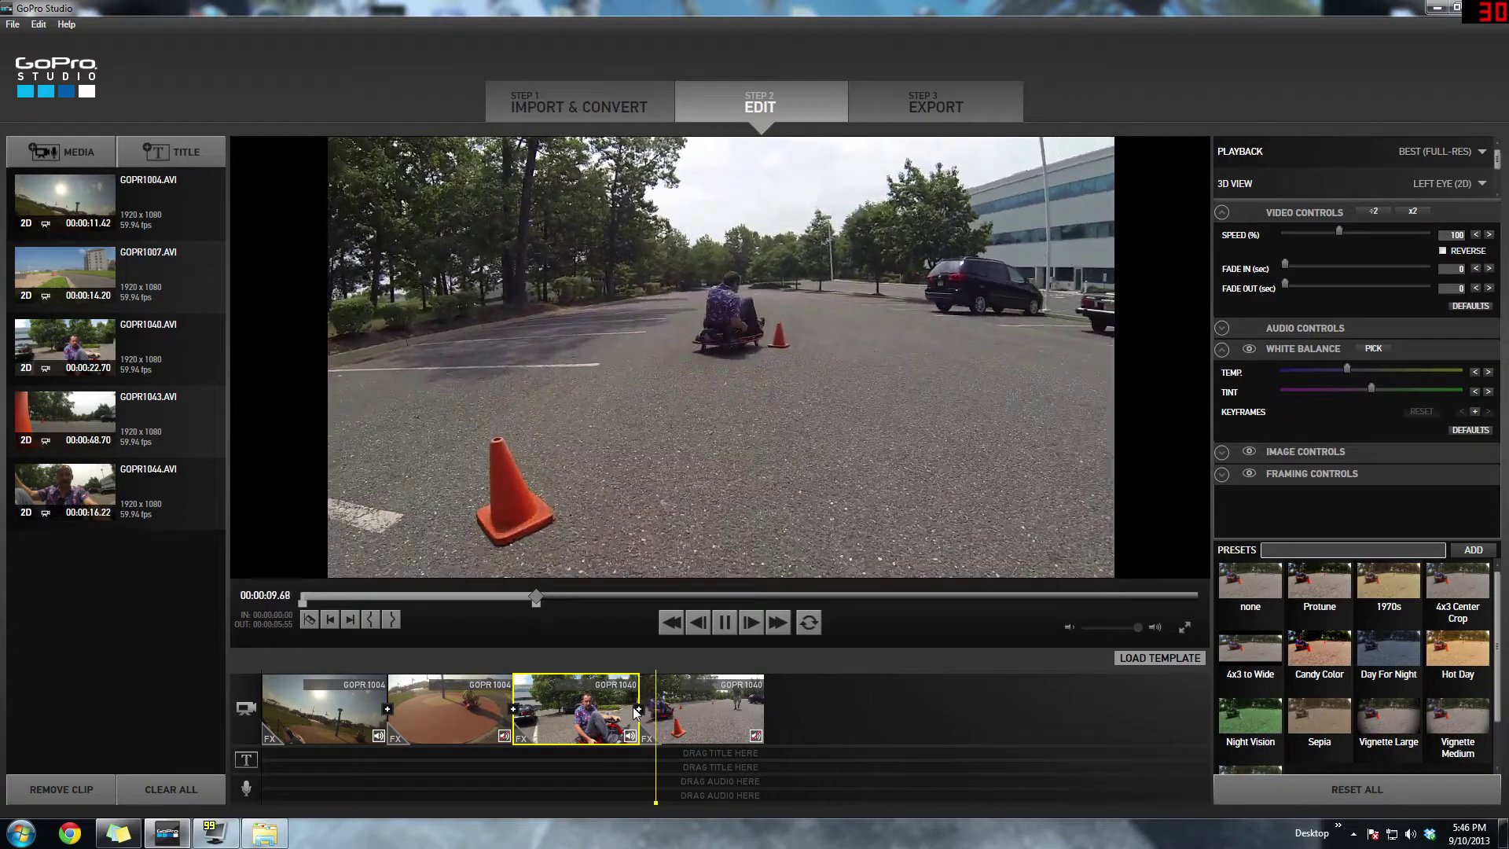
{"action": "left_click", "coordinate": [643, 709]}
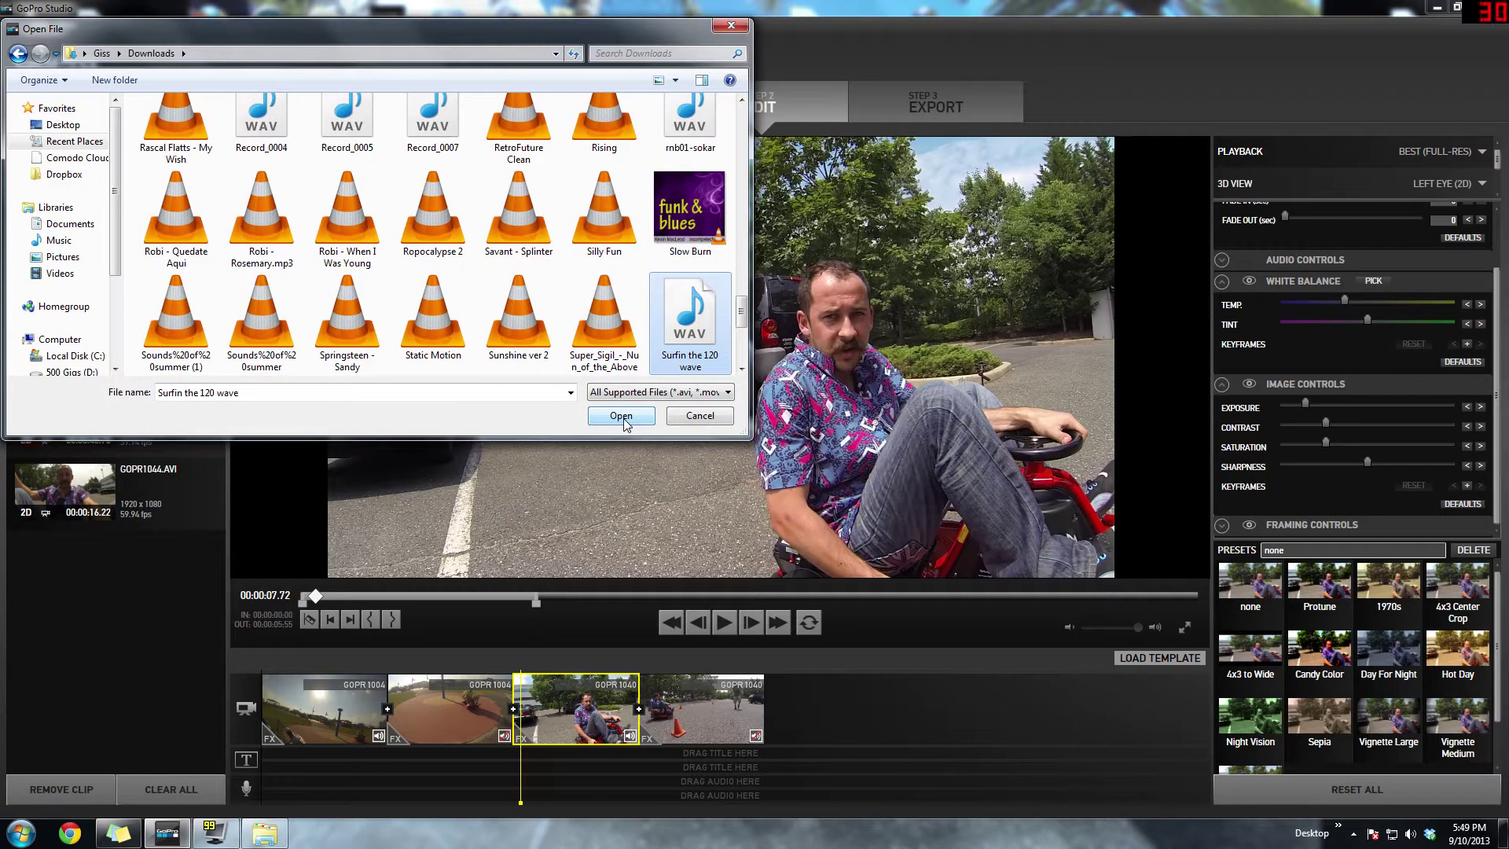
- Import Surfin the 120 wave.WAV, lay it on the audio track, and play the edit with music
{"action": "left_click", "coordinate": [622, 417]}
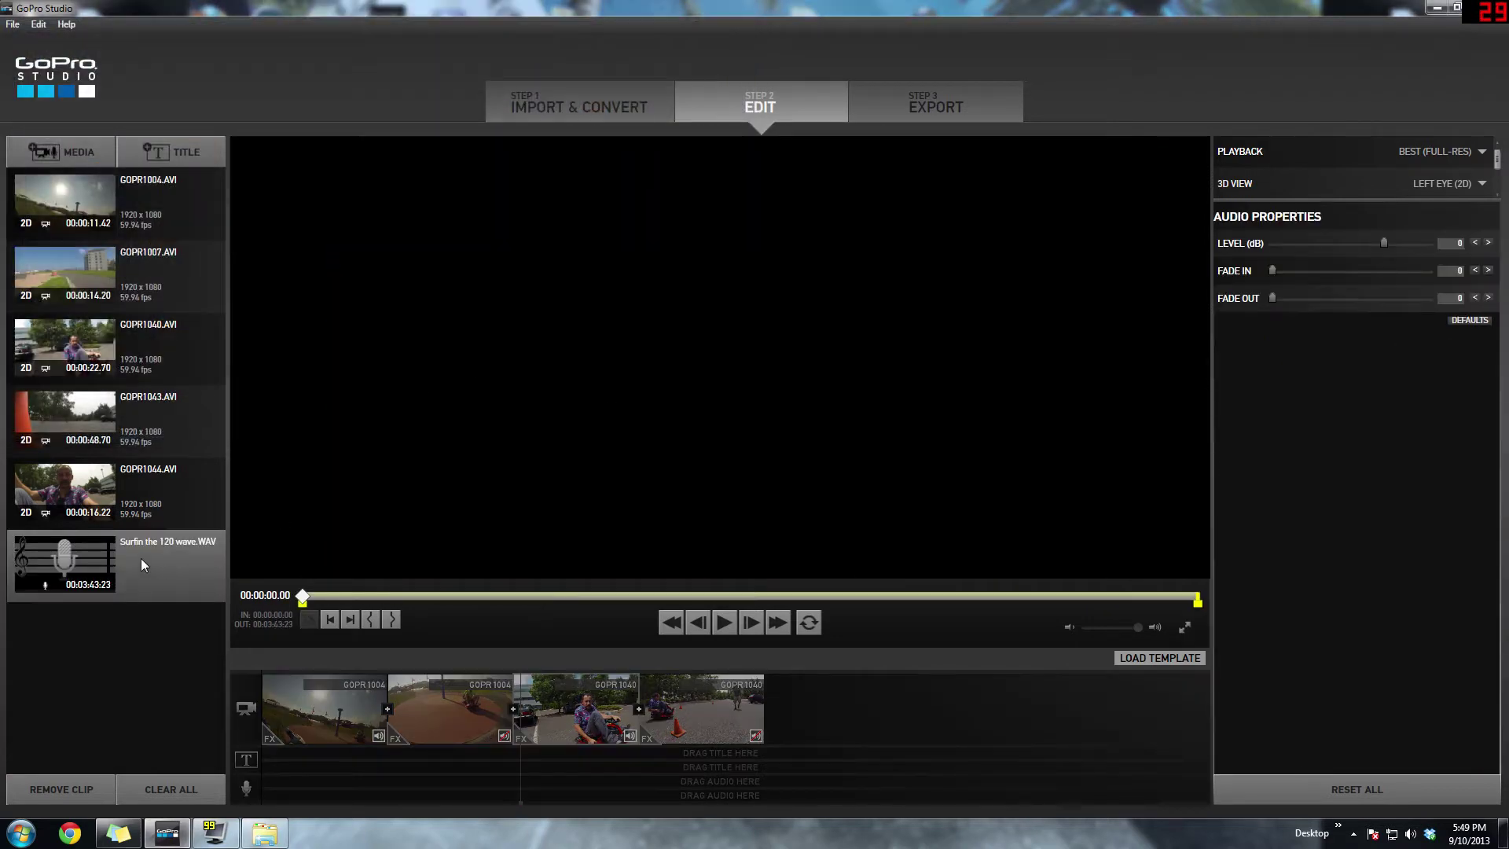
{"action": "left_click_drag", "start_coordinate": [140, 558], "coordinate": [261, 776]}
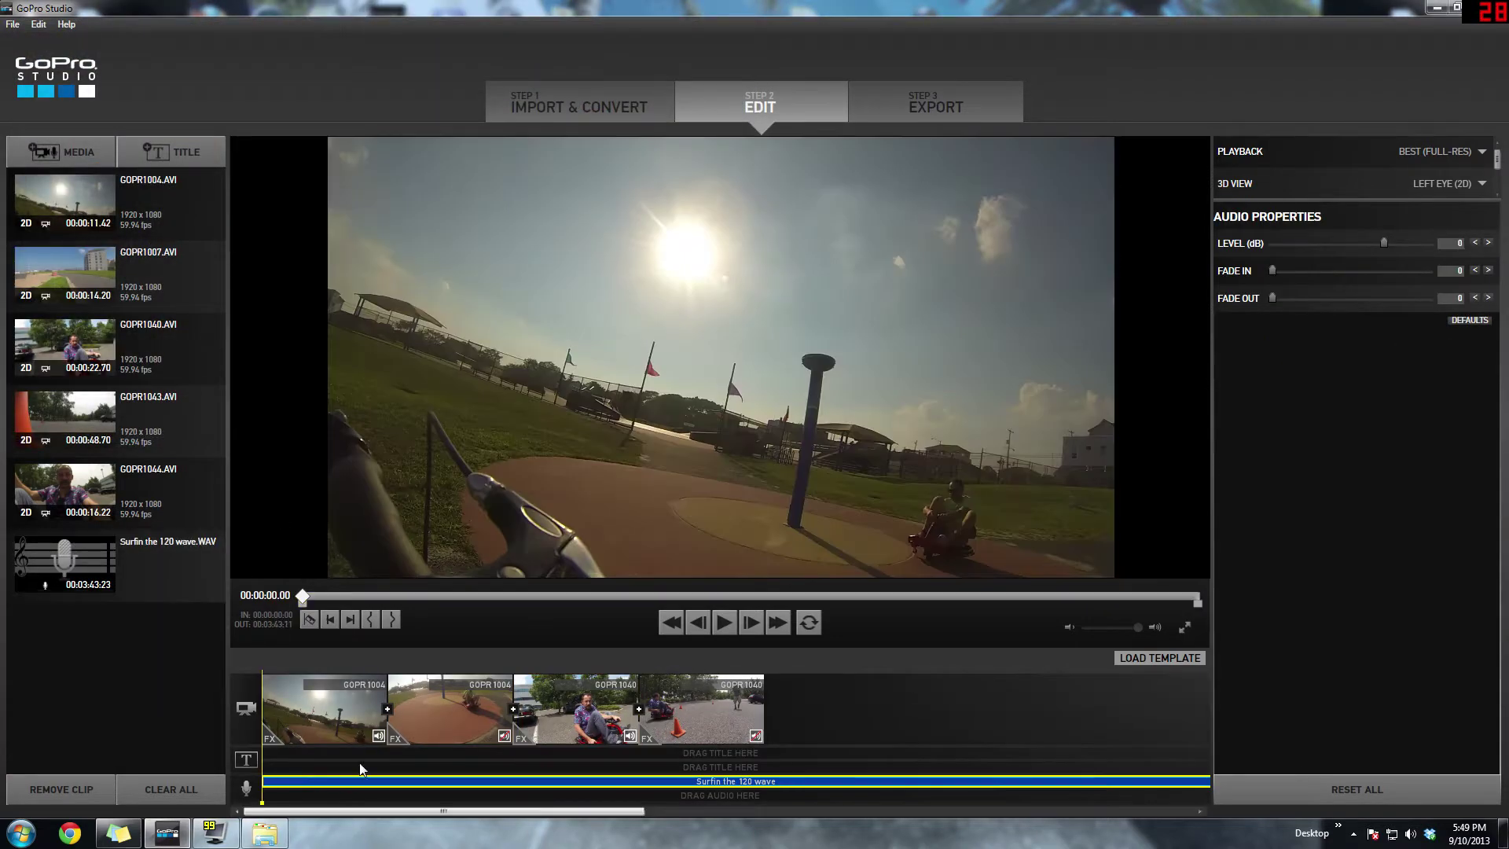
{"action": "left_click", "coordinate": [722, 626]}
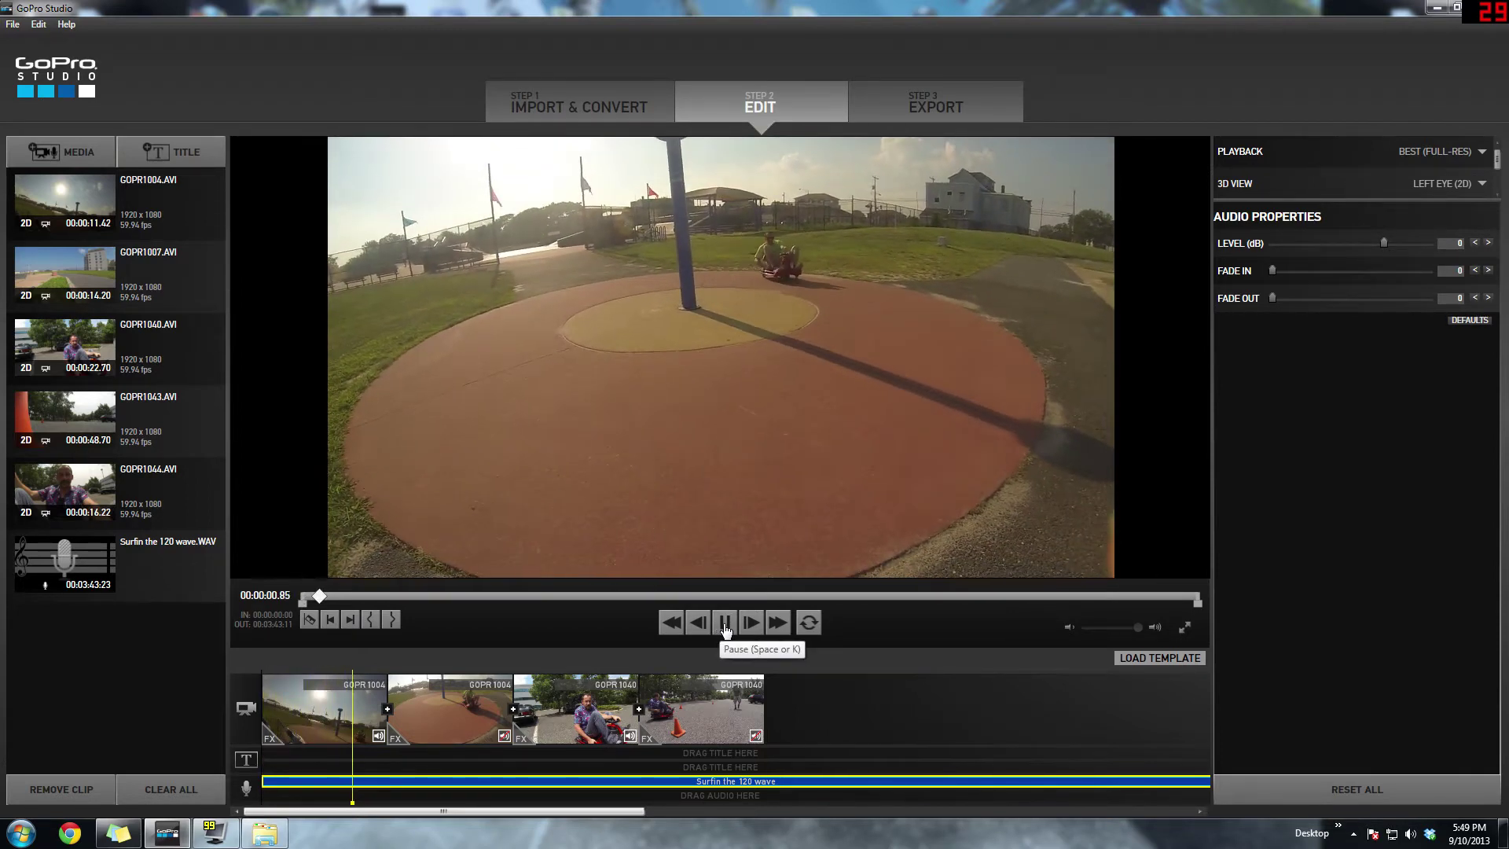
{"action": "left_click", "coordinate": [387, 702]}
- Open the export settings, preview the Mobile, 720p and 1080p presets, then switch to Custom
{"action": "left_click", "coordinate": [745, 707]}
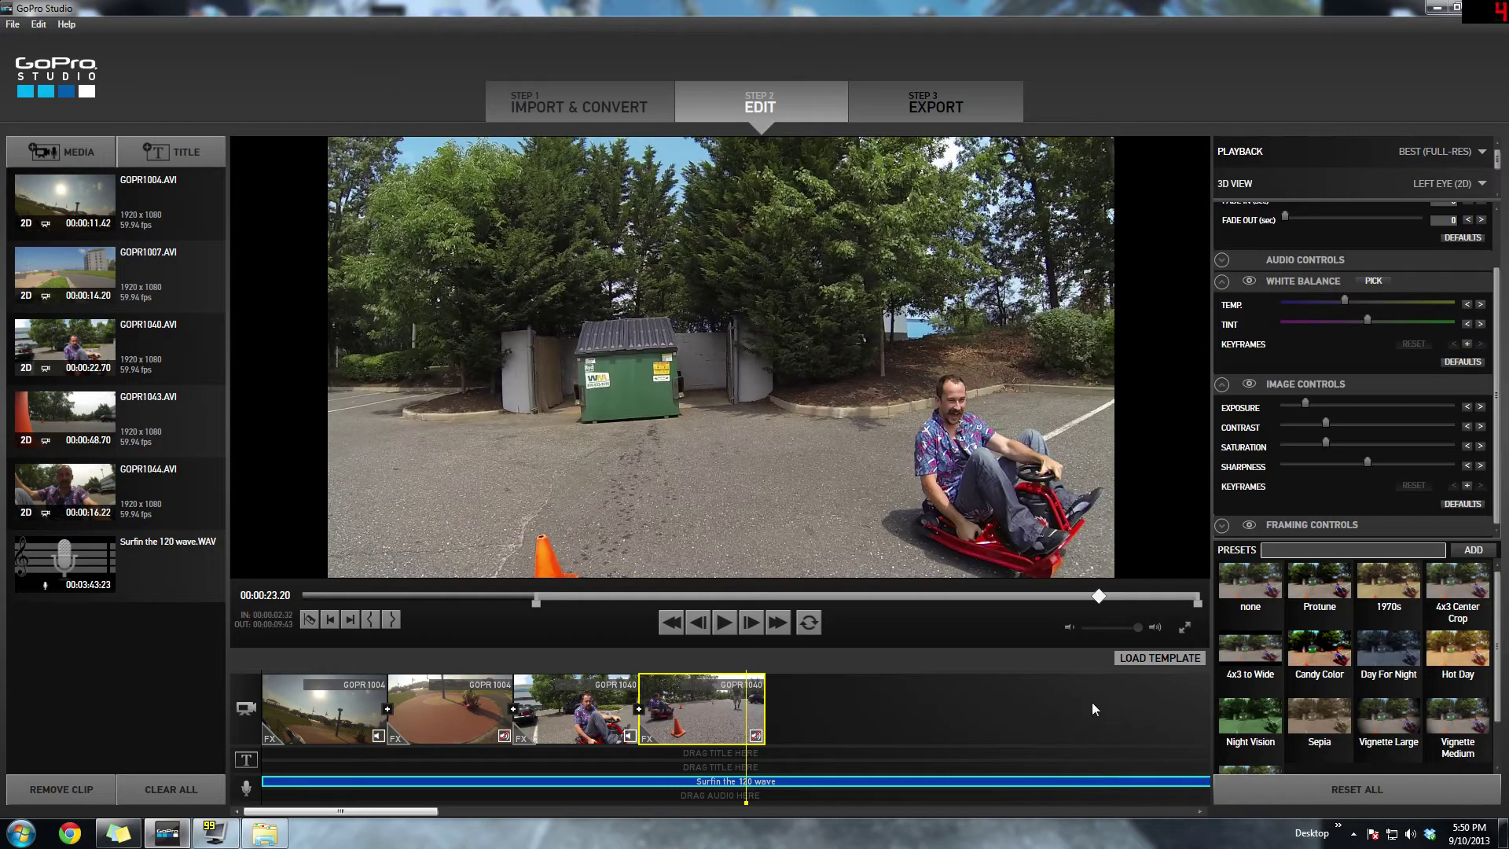
{"action": "left_click", "coordinate": [932, 112]}
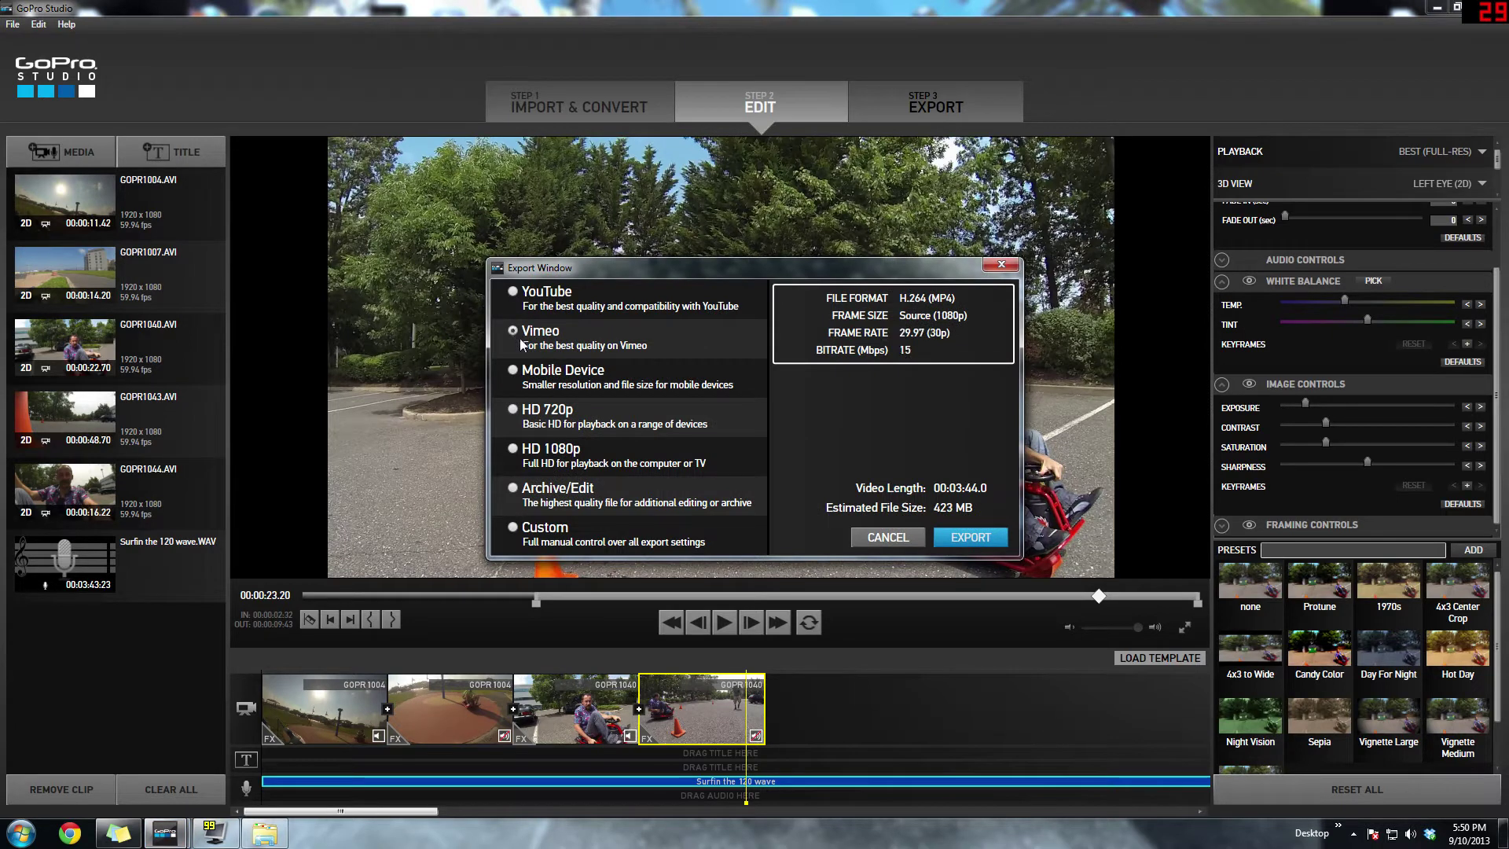
{"action": "left_click", "coordinate": [514, 370]}
{"action": "left_click", "coordinate": [513, 410]}
{"action": "left_click", "coordinate": [513, 449]}
{"action": "left_click", "coordinate": [513, 528]}
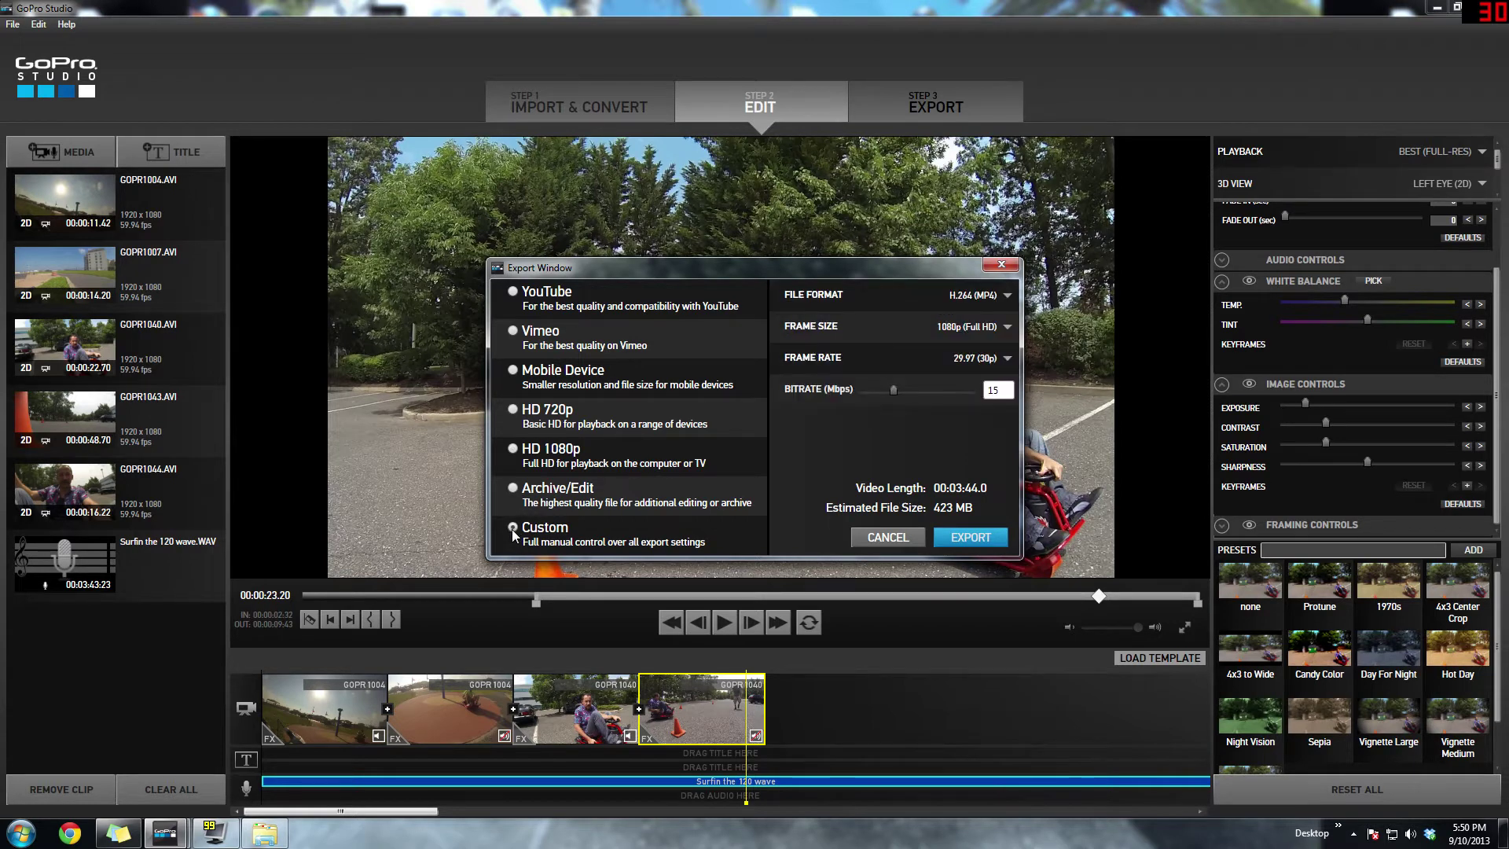
- Keep H.264 (MP4) as the format, 1080p Full HD frame size and 29.97 fps frame rate
{"action": "left_click", "coordinate": [1003, 299]}
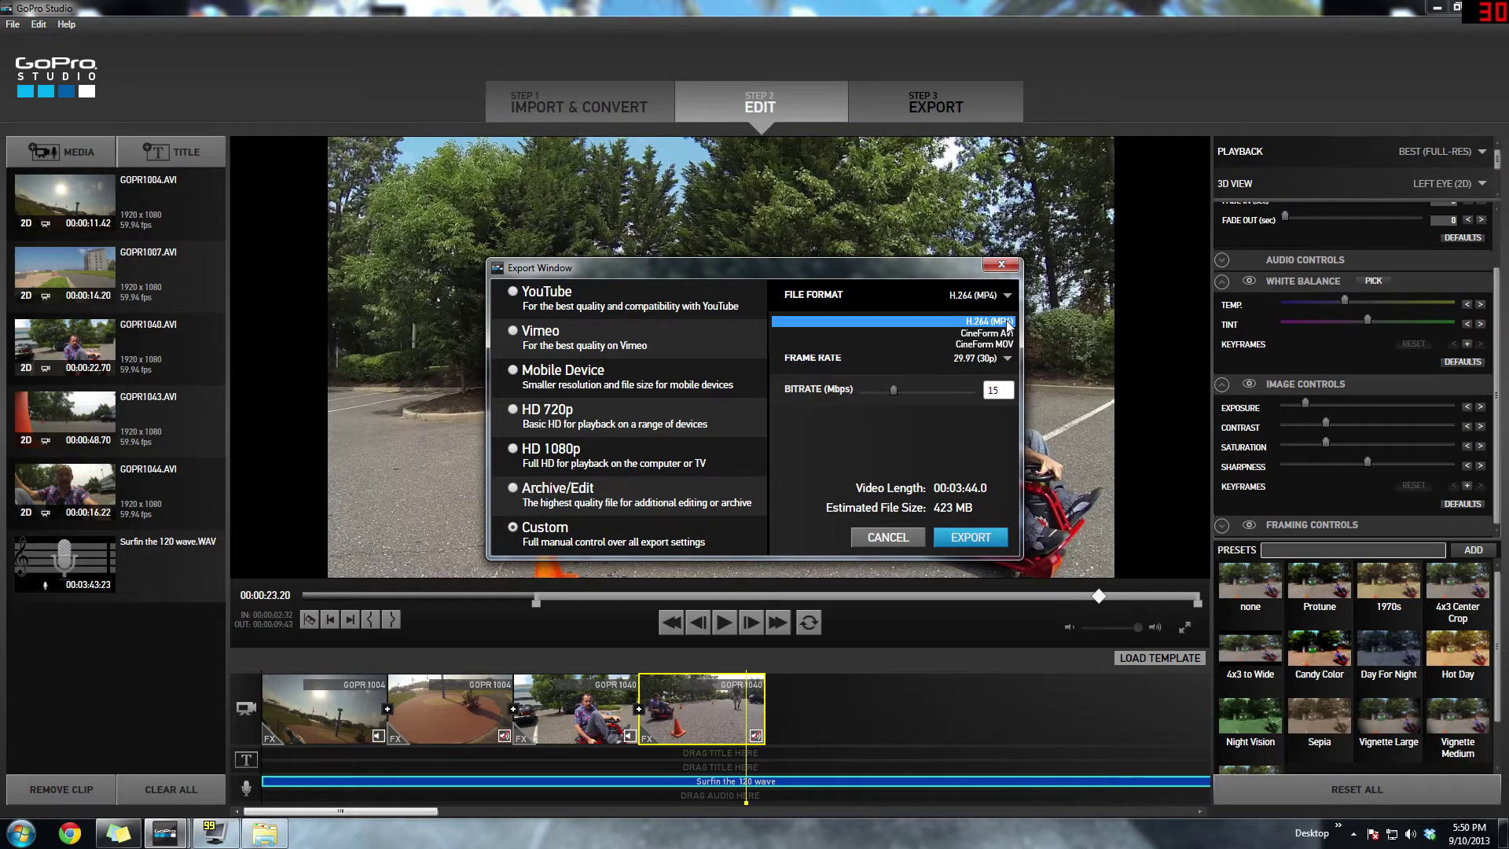
{"action": "left_click", "coordinate": [995, 324]}
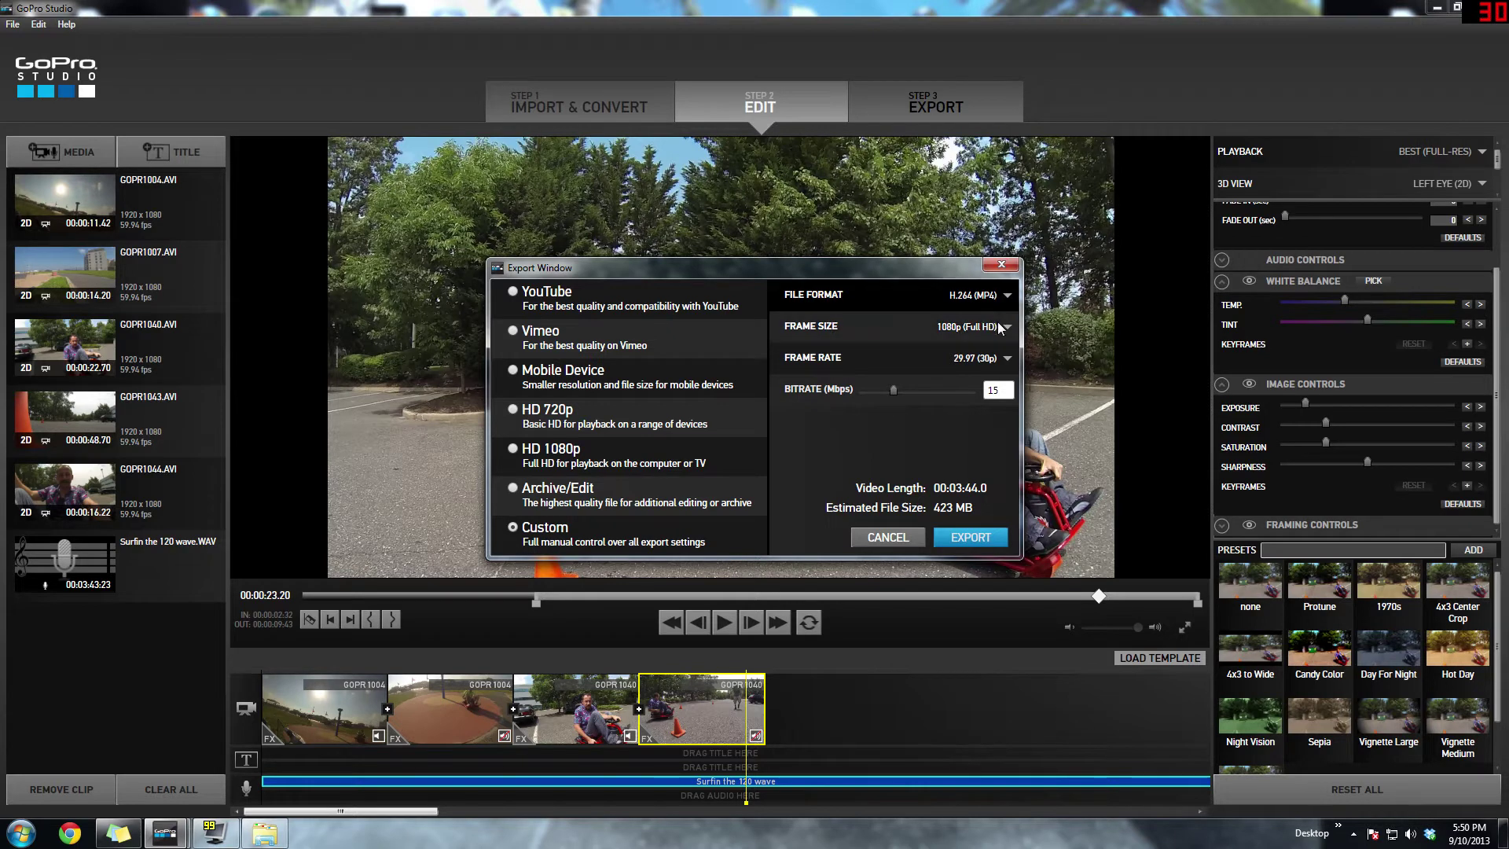
{"action": "left_click", "coordinate": [999, 327]}
{"action": "left_click", "coordinate": [994, 364]}
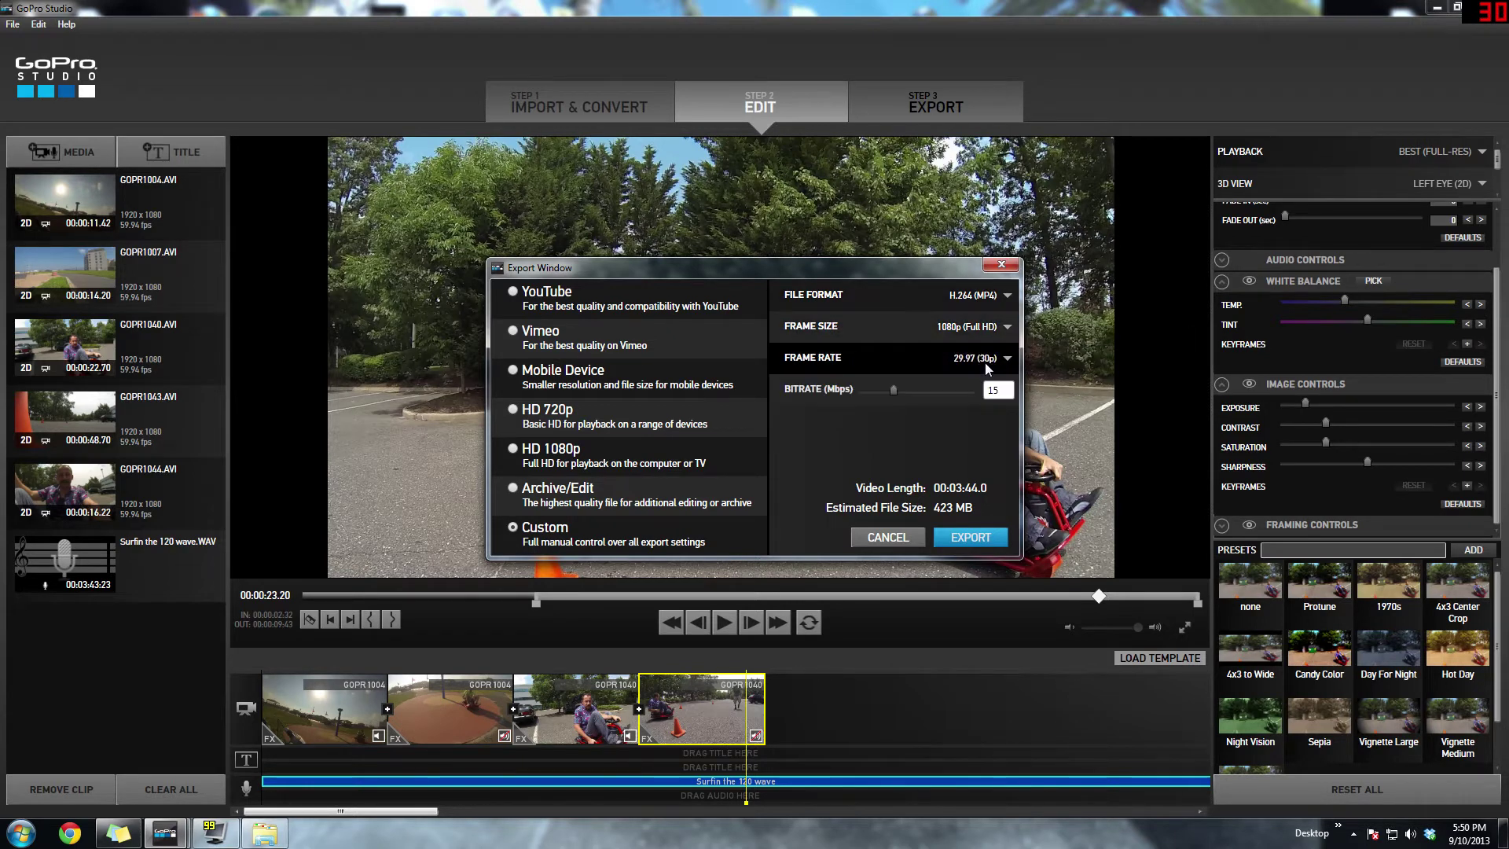
{"action": "left_click", "coordinate": [998, 361]}
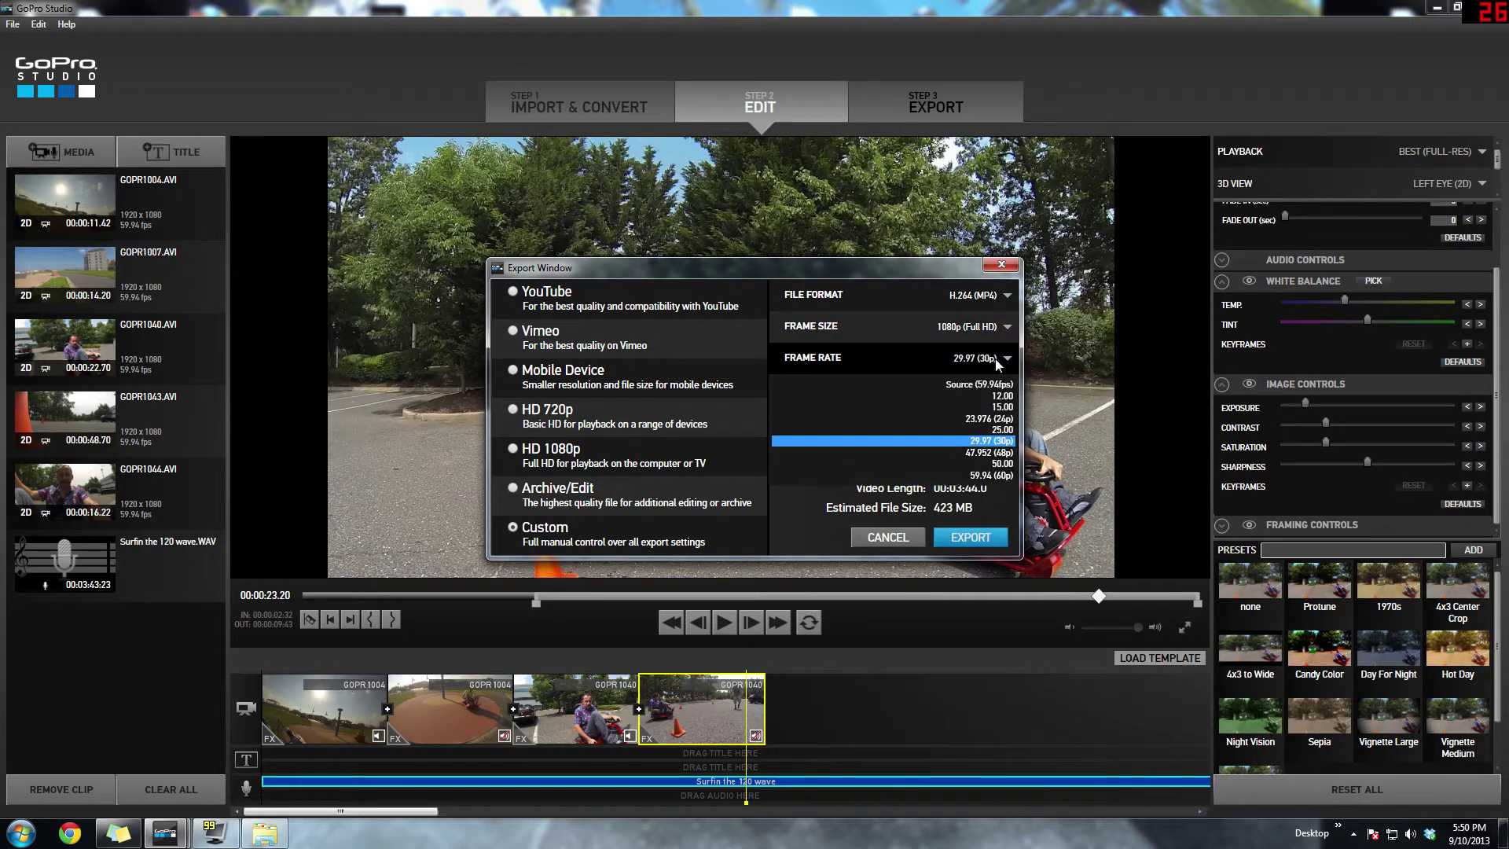
{"action": "left_click", "coordinate": [1001, 442]}
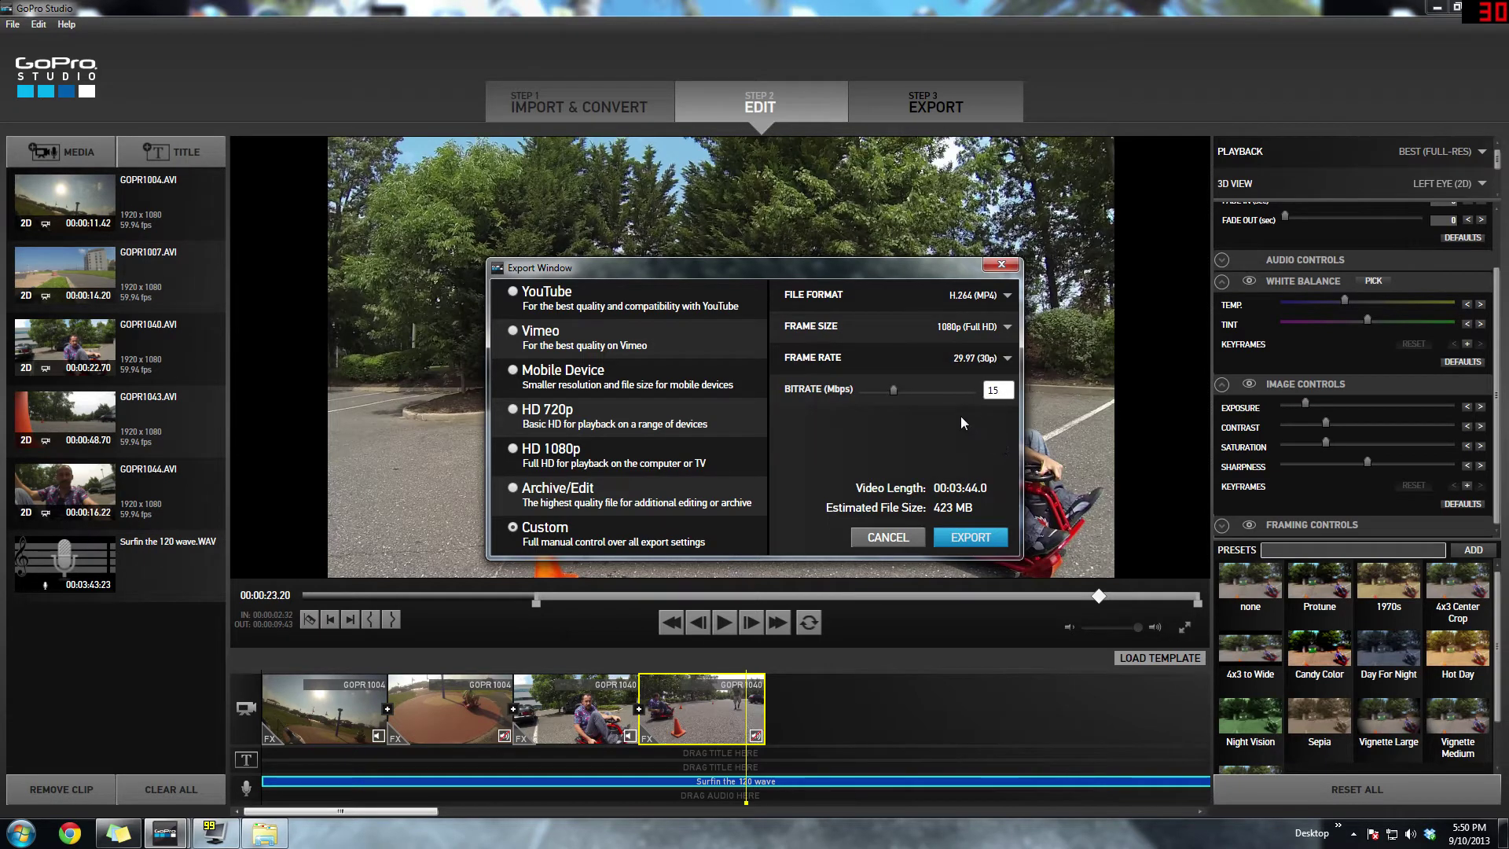
- Raise the bitrate from 15 to 27 Mbps and export the video as GoPro Studio Test
{"action": "mouse_move", "coordinate": [896, 389]}
{"action": "left_mouse_down"}
{"action": "mouse_move", "coordinate": [927, 390]}
{"action": "mouse_move", "coordinate": [907, 393]}
{"action": "left_mouse_up"}
{"action": "left_click", "coordinate": [971, 536]}
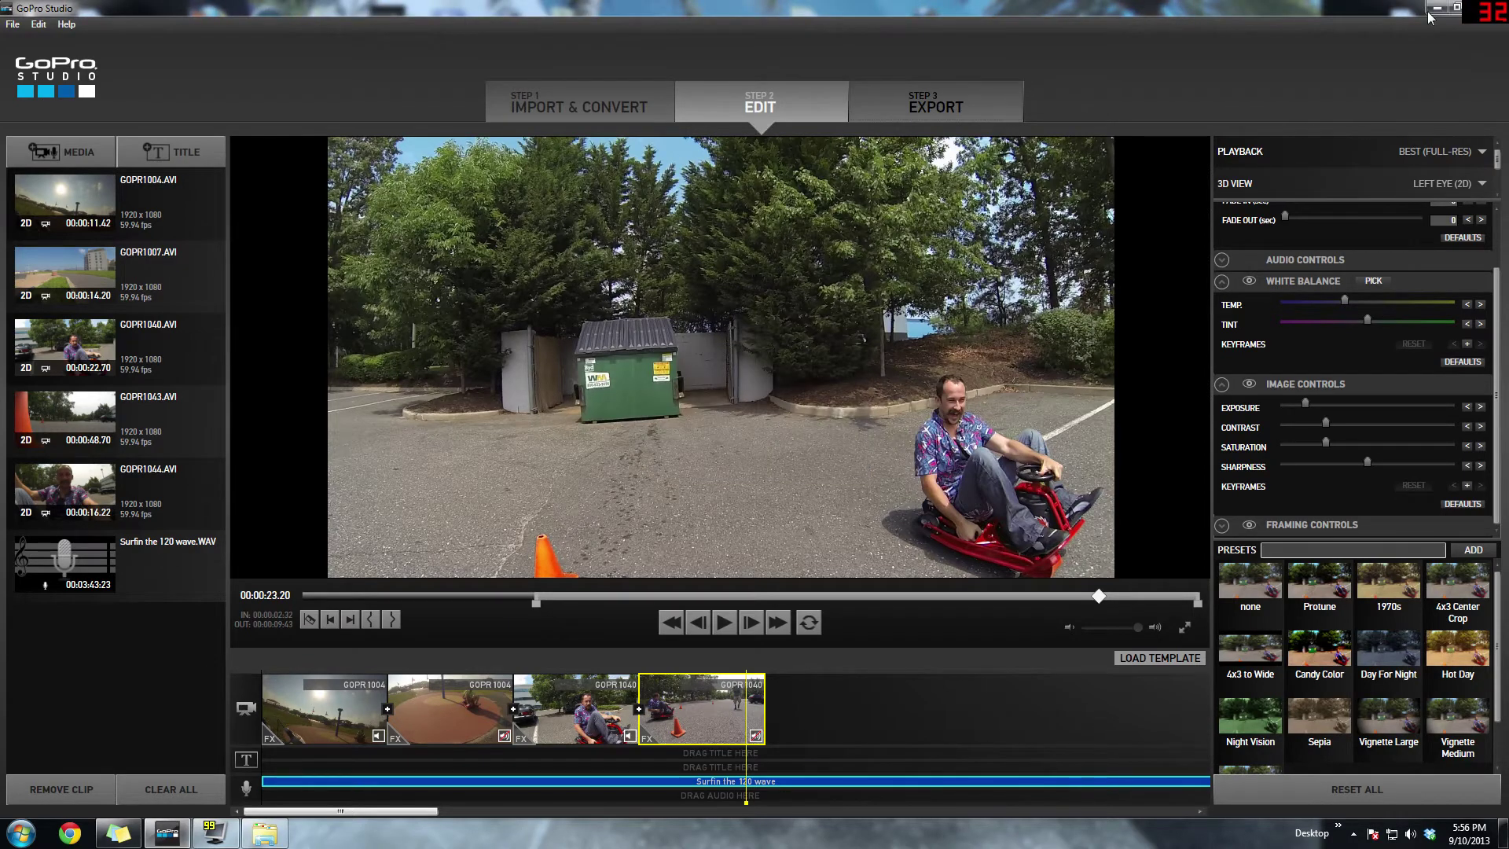
{"action": "left_click", "coordinate": [1431, 11]}
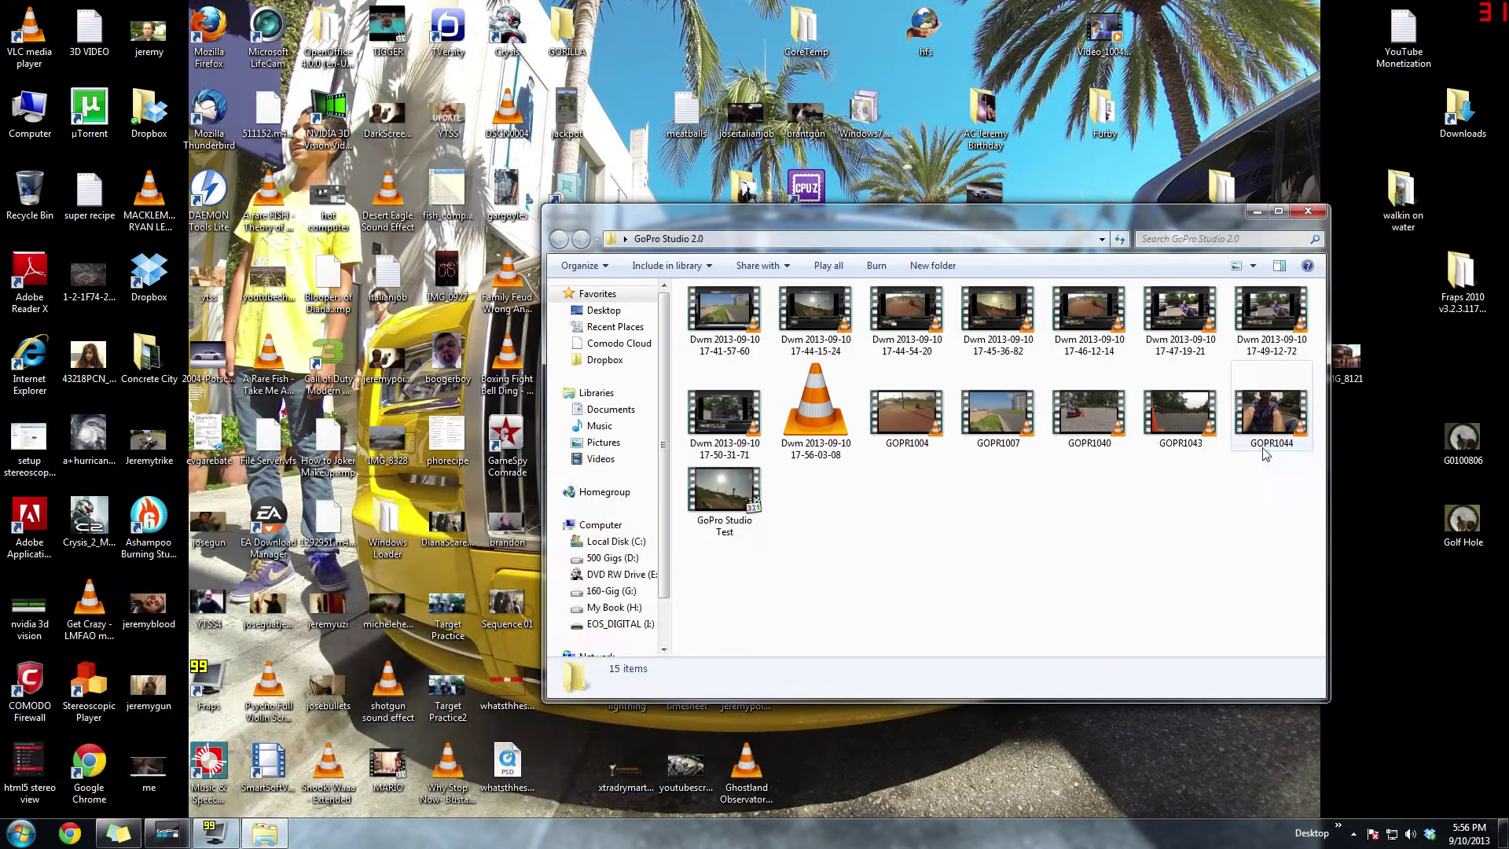